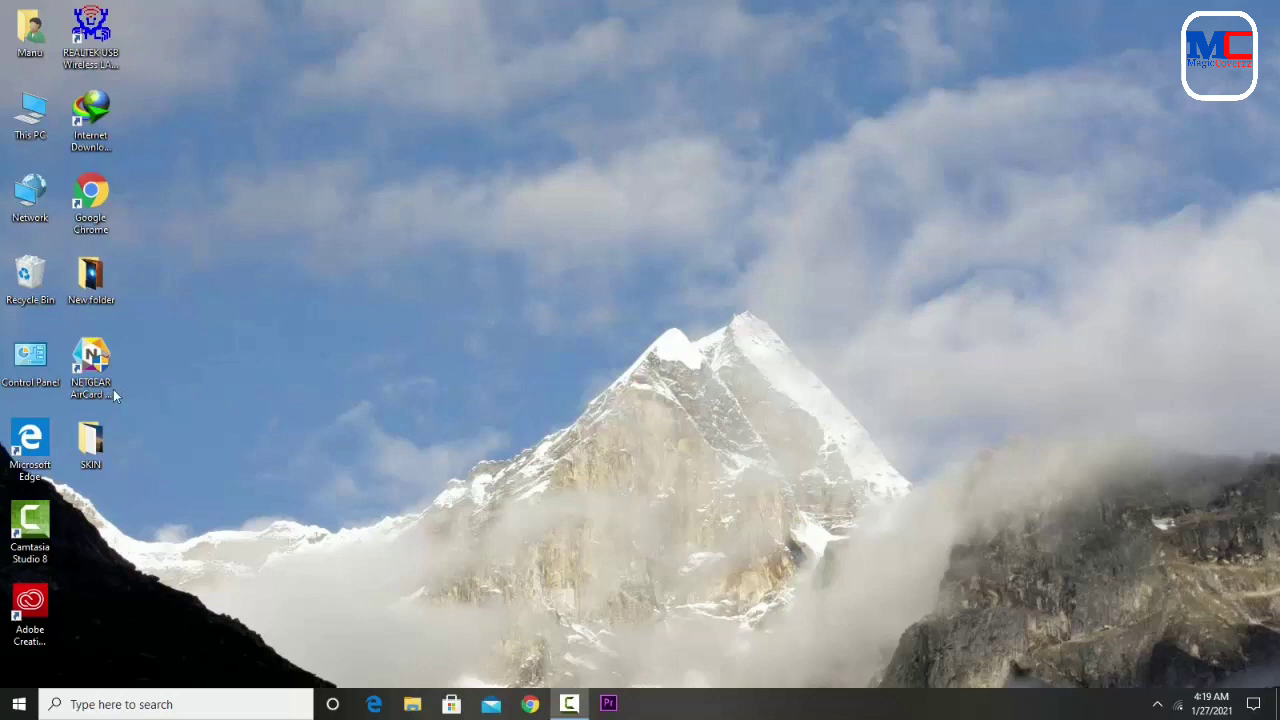
Step: Launch the Rainmeter-4.3.1 installer from the 1. Rainmeter folder inside the desktop's SKIN folder
{"action": "double_click", "coordinate": [93, 450]}
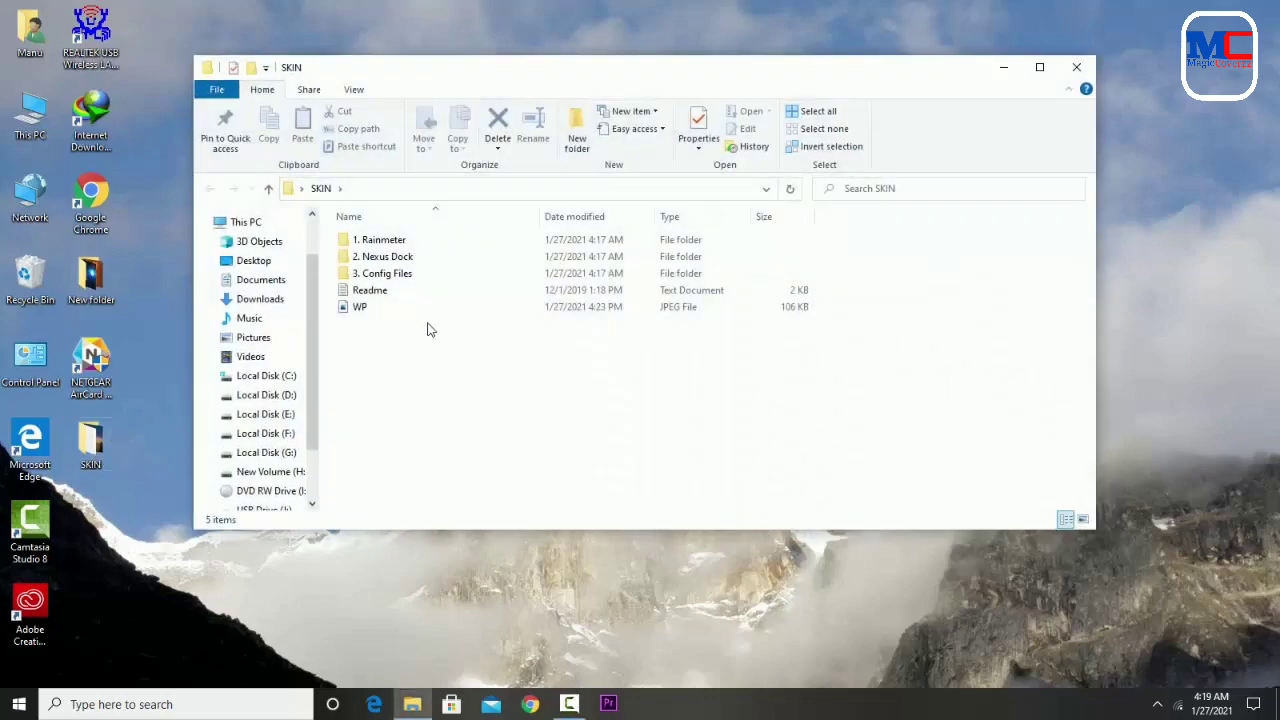
{"action": "left_click", "coordinate": [407, 243]}
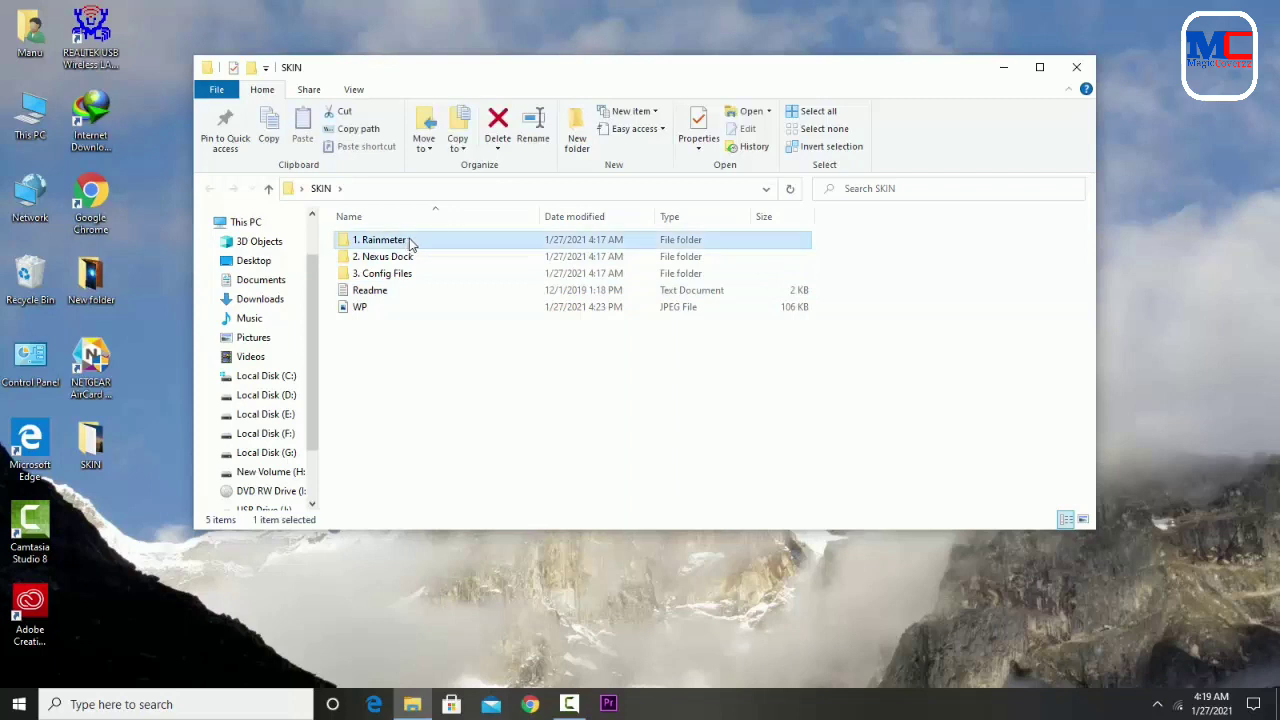
{"action": "double_click", "coordinate": [407, 242]}
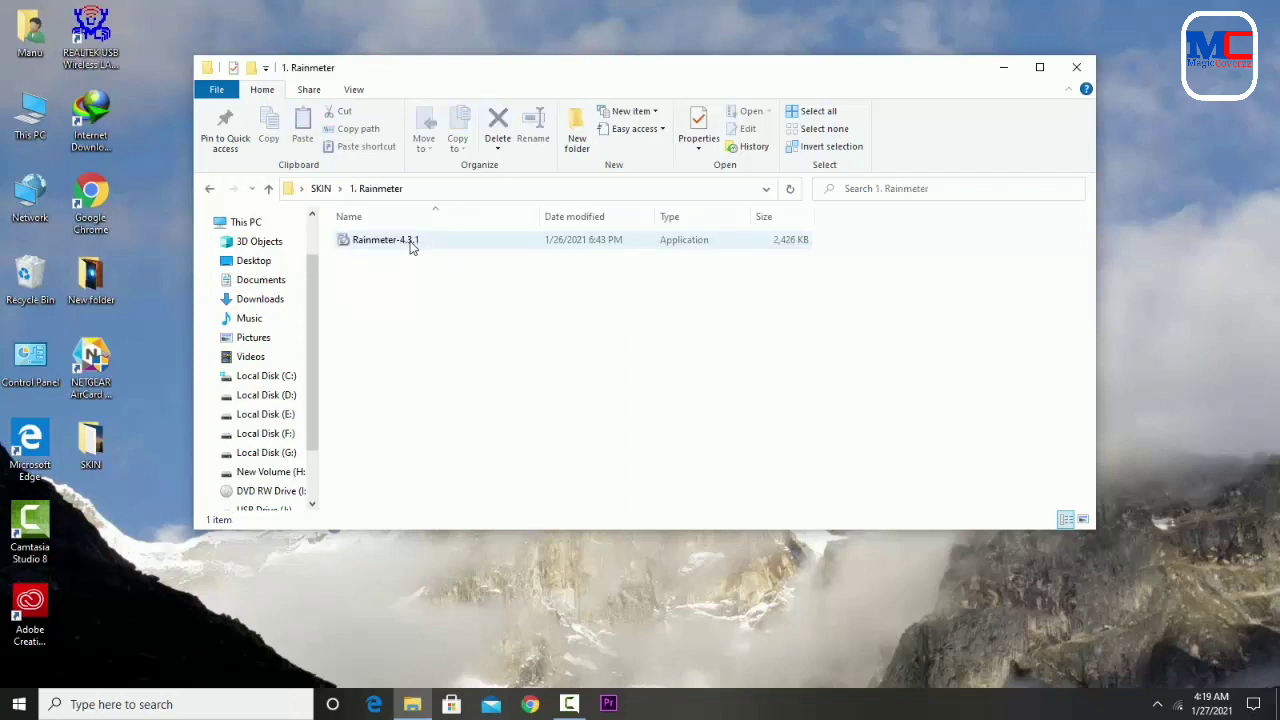
{"action": "left_click", "coordinate": [409, 242]}
{"action": "double_click", "coordinate": [409, 240]}
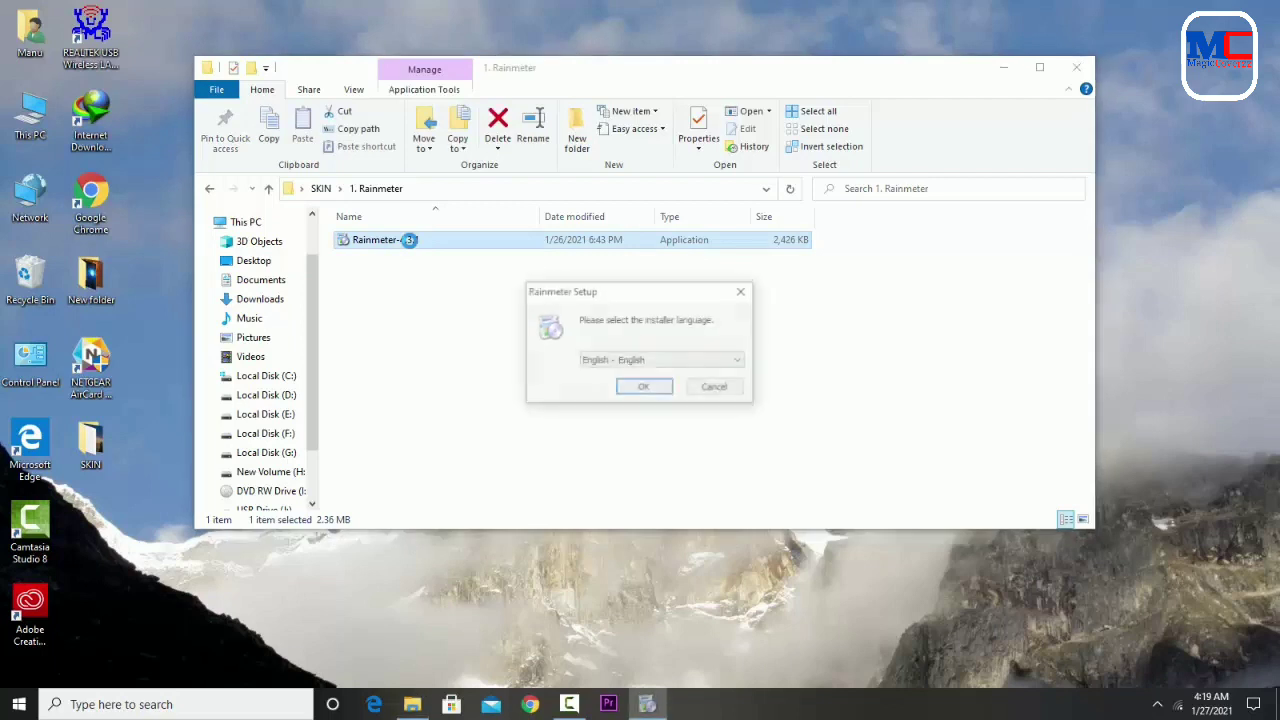
Step: Install Rainmeter in English with the standard installation, run it on finishing, and minimize the setup window
{"action": "left_click", "coordinate": [644, 389]}
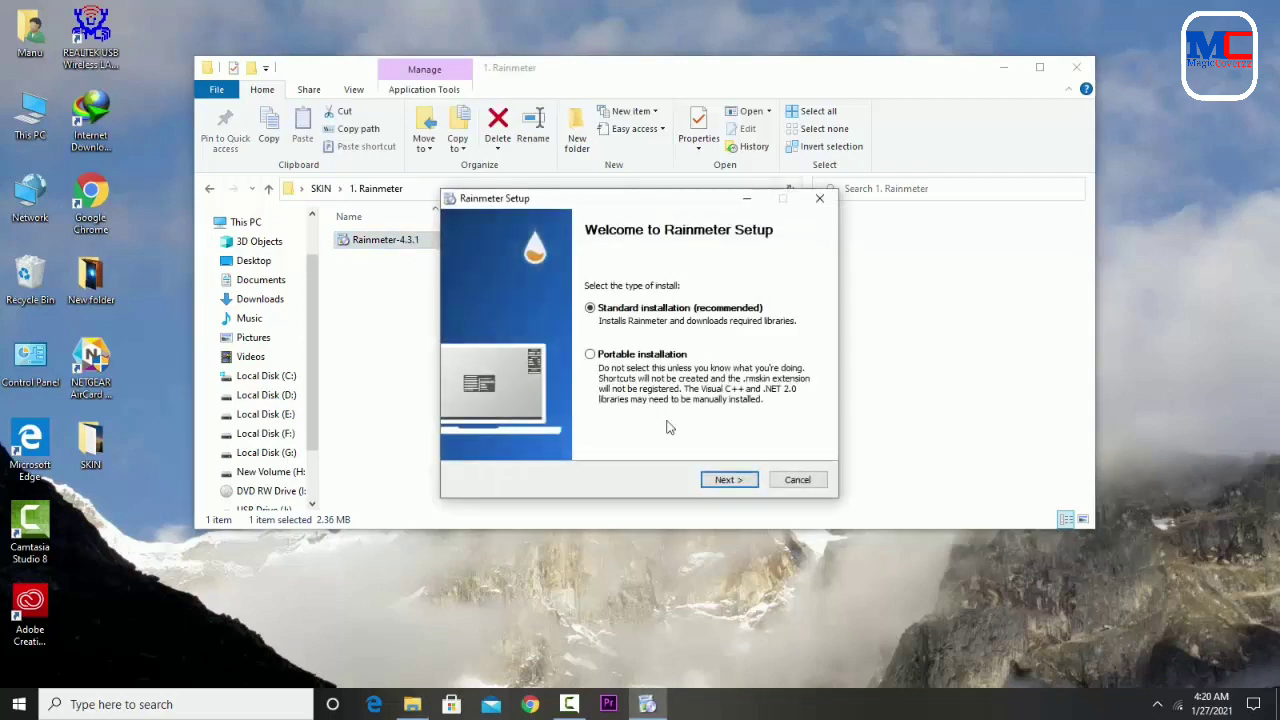
{"action": "left_click", "coordinate": [722, 482]}
{"action": "left_click", "coordinate": [718, 480]}
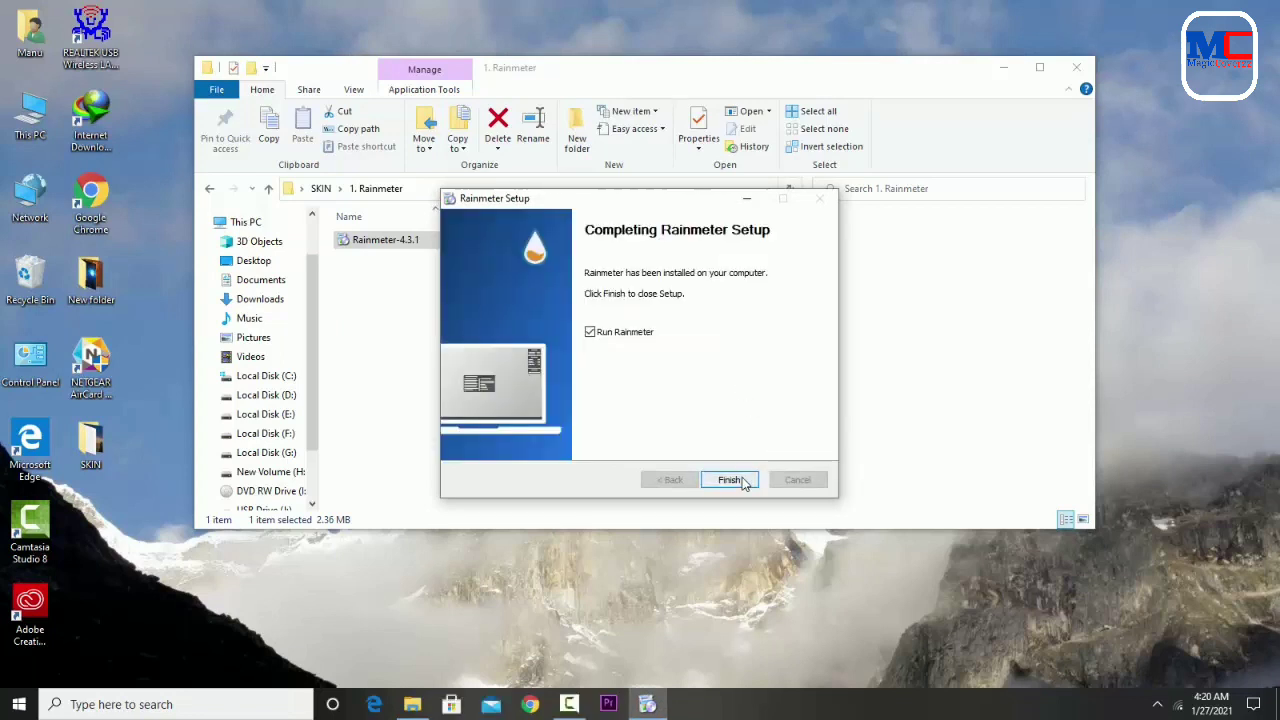
{"action": "left_click", "coordinate": [729, 480]}
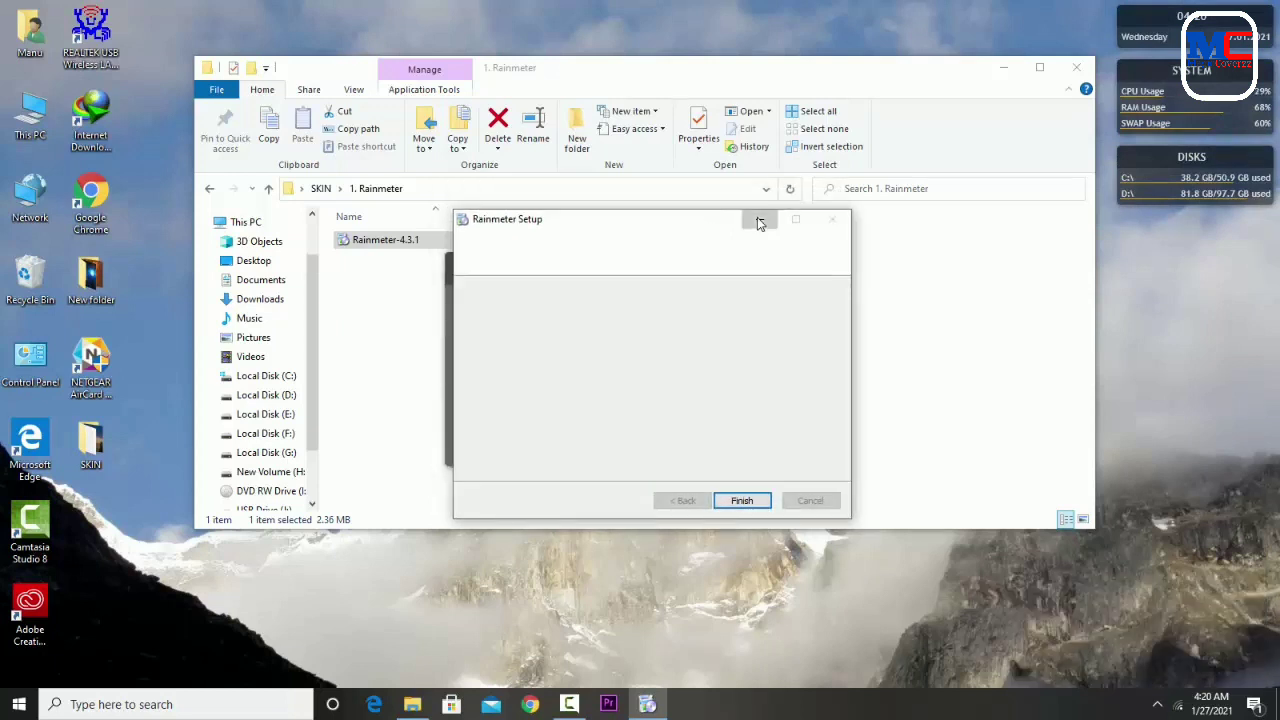
{"action": "left_click", "coordinate": [759, 222]}
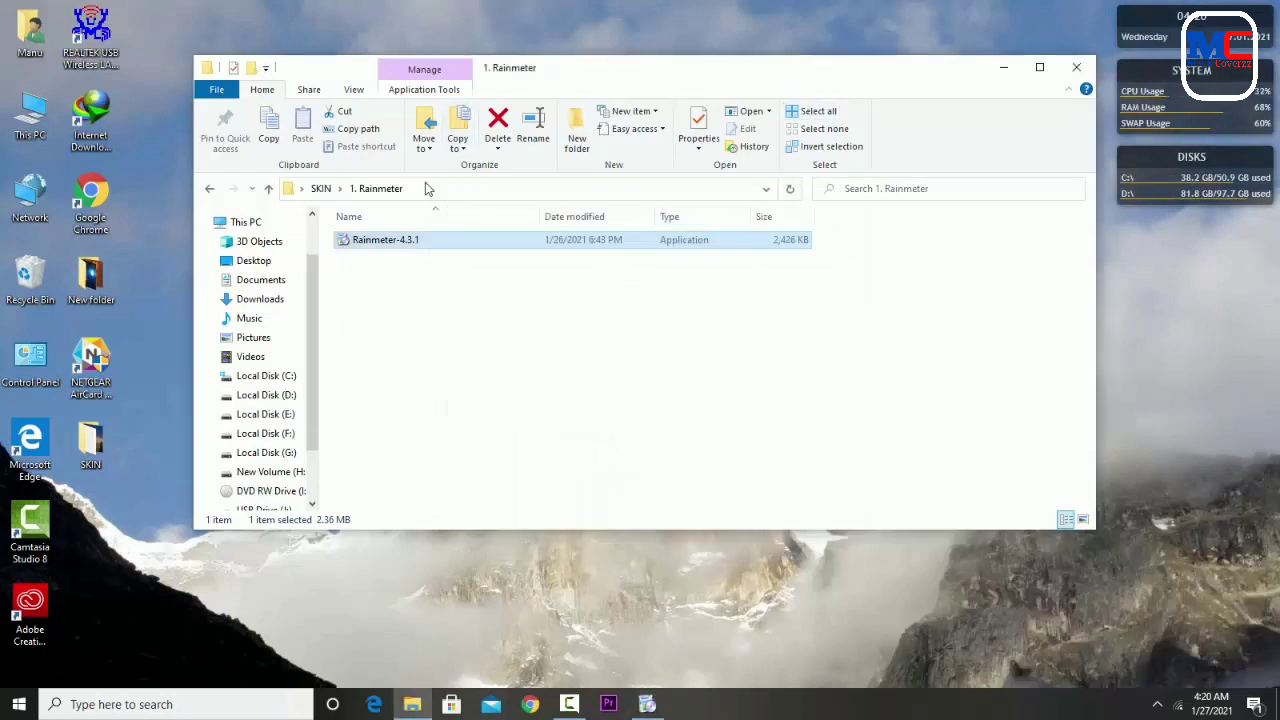
Step: Launch the NexusSetup installer from the 2. Nexus Dock folder within SKIN
{"action": "left_click", "coordinate": [268, 190]}
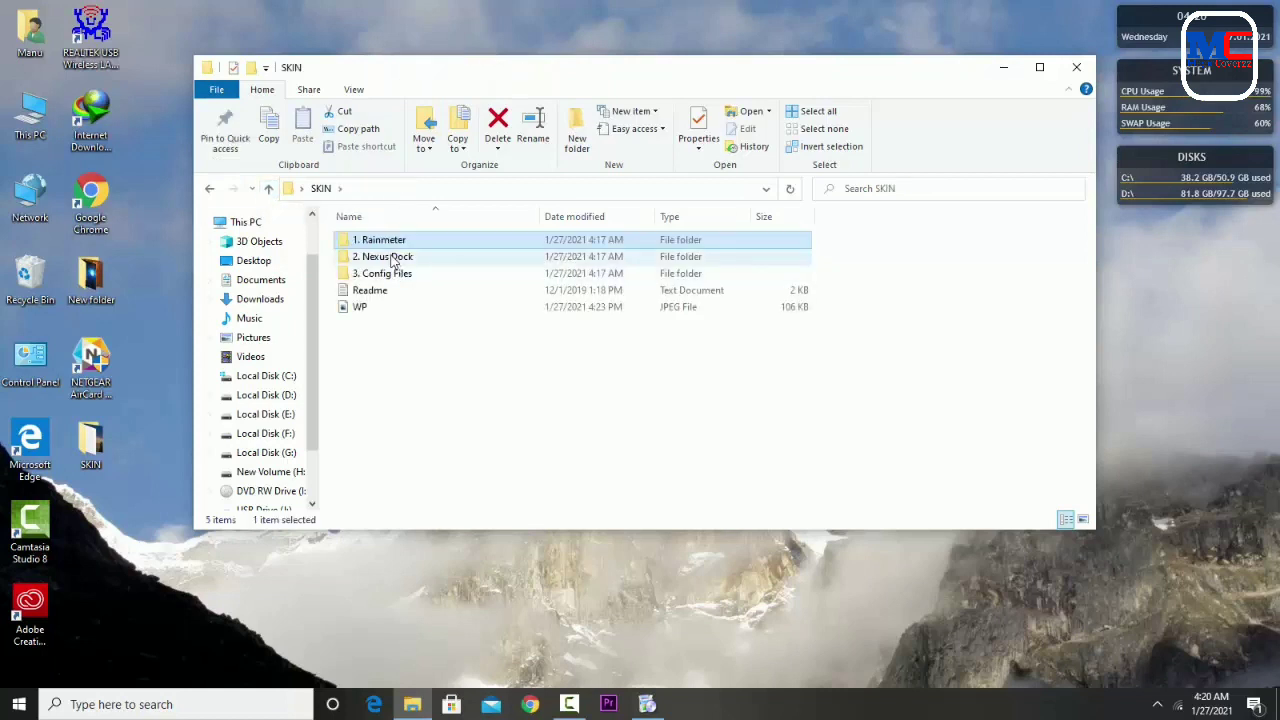
{"action": "double_click", "coordinate": [396, 262]}
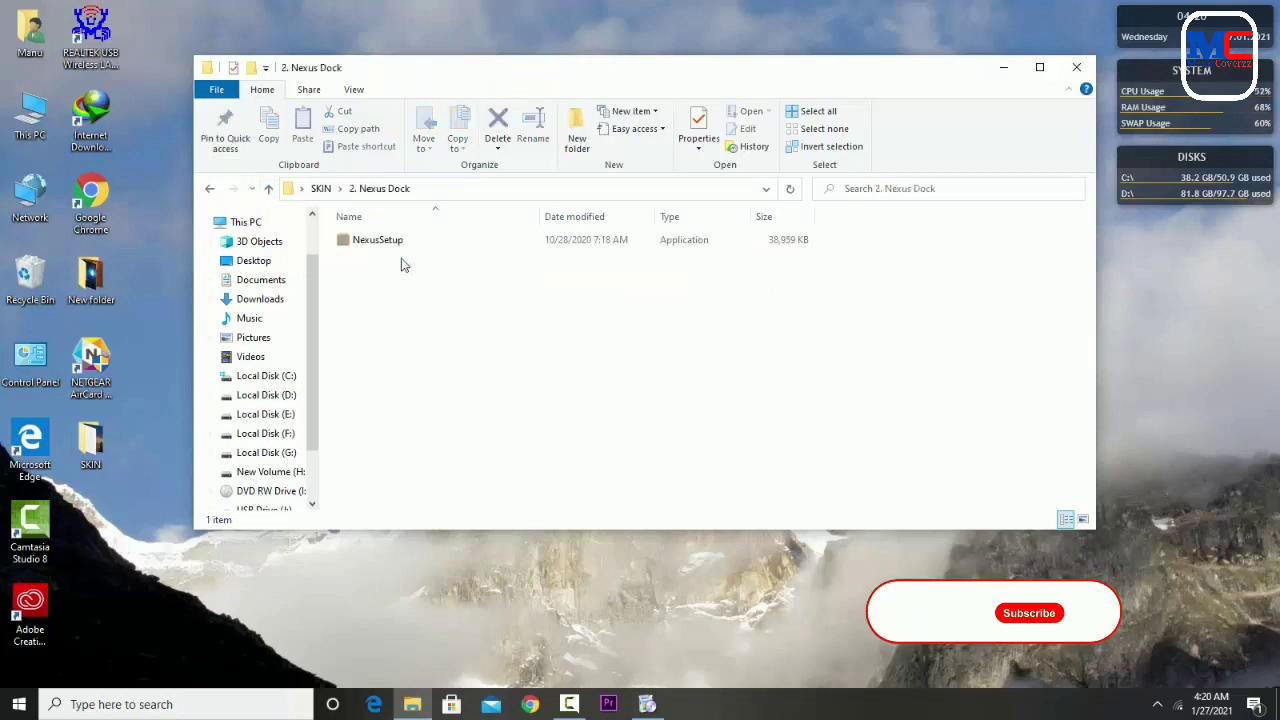
{"action": "double_click", "coordinate": [395, 247]}
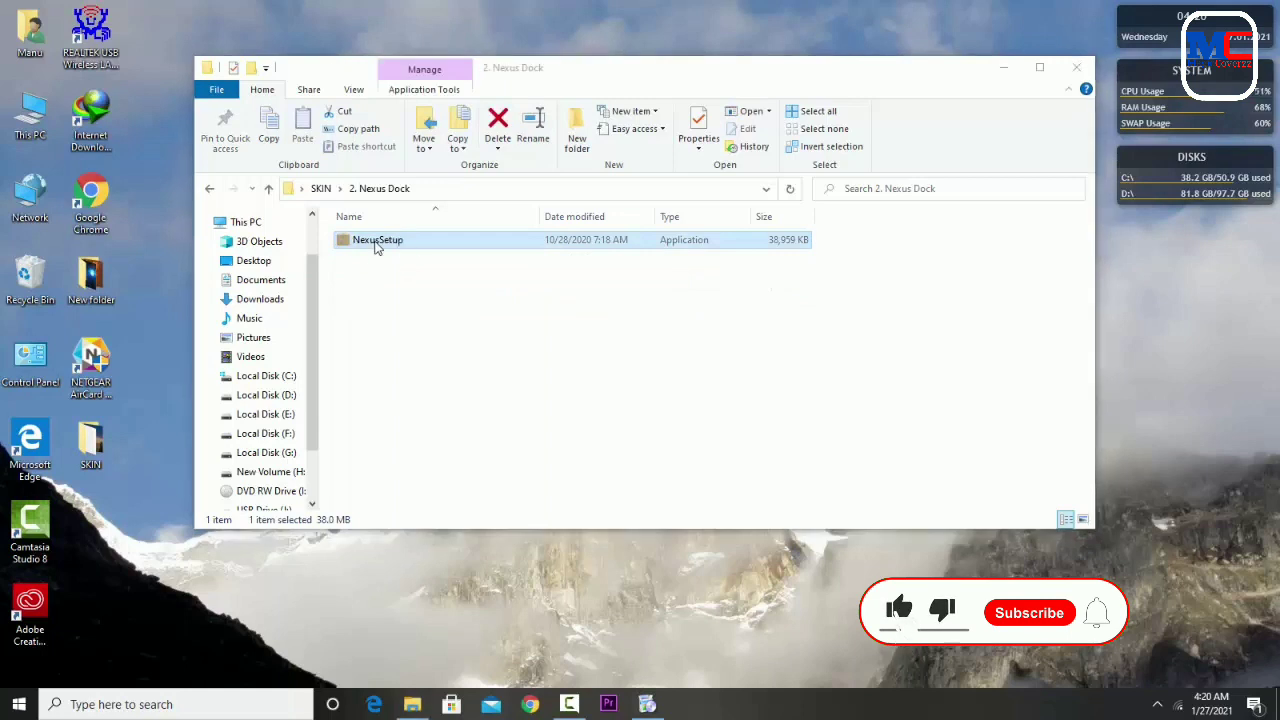
Step: Install Nexus 20.10 by accepting the license and default folders, launch it on finishing, and return to the SKIN folder
{"action": "left_click", "coordinate": [656, 387]}
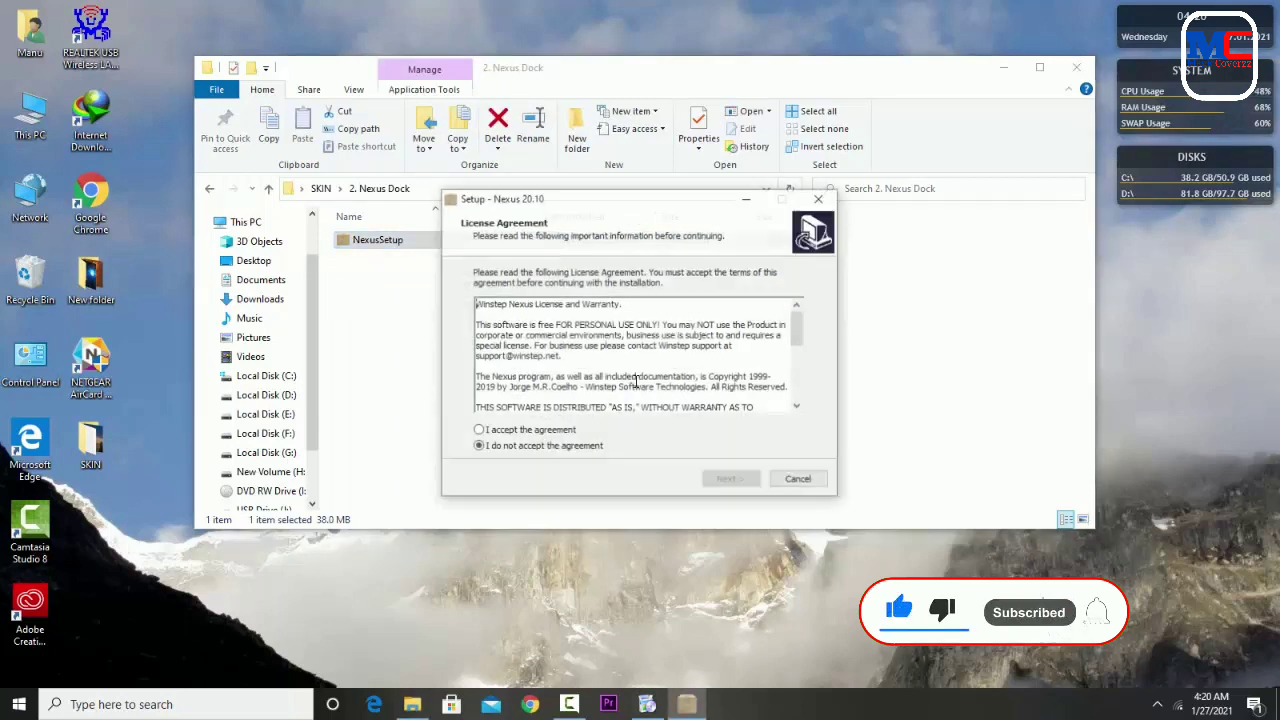
{"action": "left_click", "coordinate": [531, 431]}
{"action": "left_click", "coordinate": [729, 479]}
{"action": "left_click", "coordinate": [729, 479]}
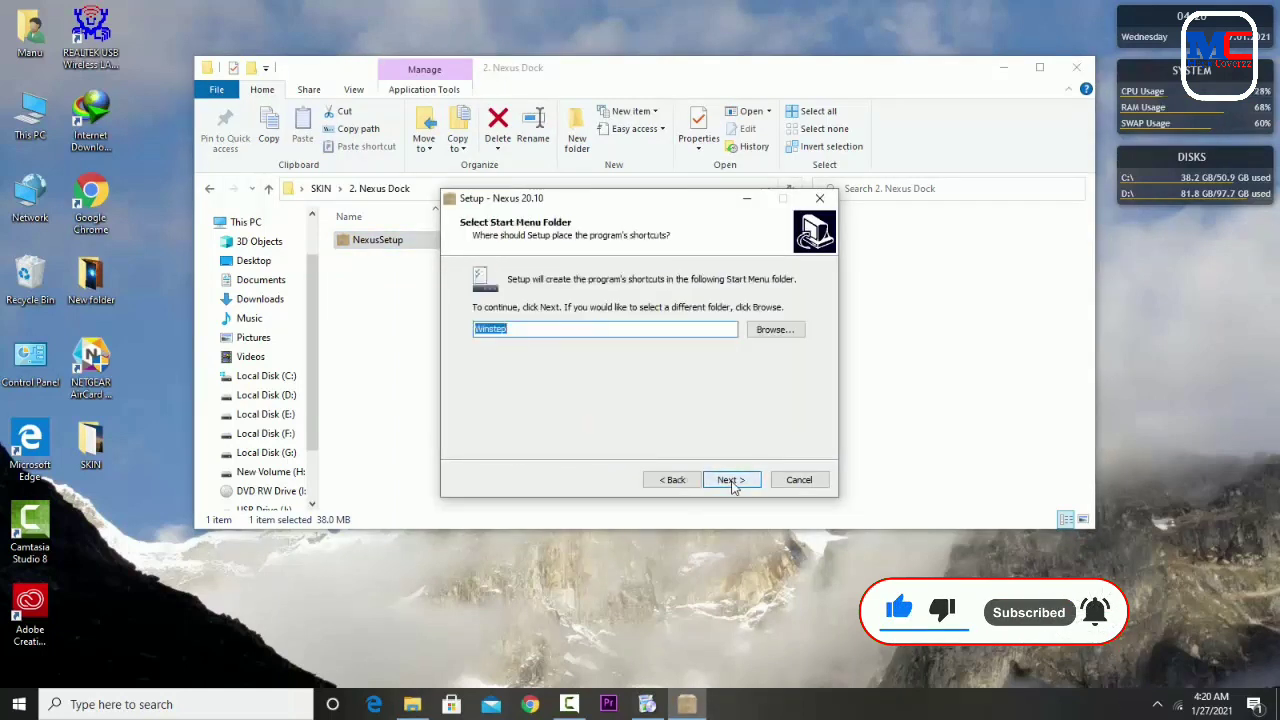
{"action": "left_click", "coordinate": [729, 479]}
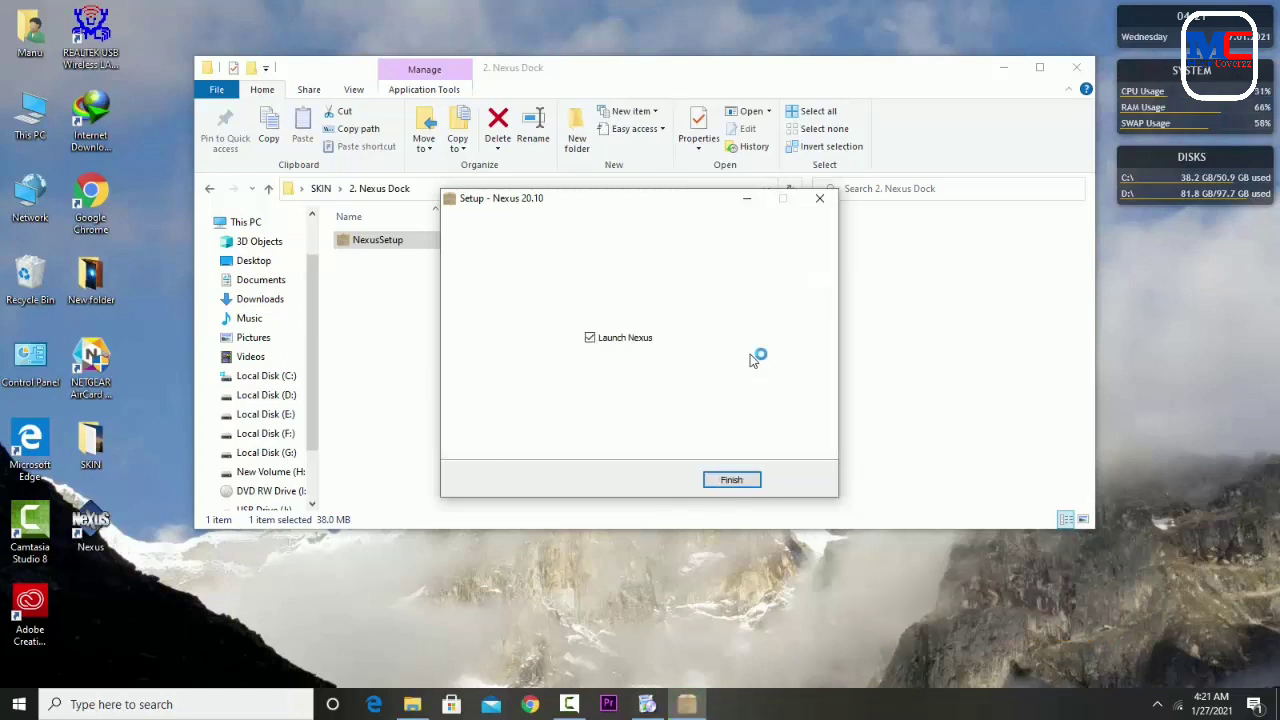
{"action": "left_click", "coordinate": [731, 480]}
{"action": "left_click", "coordinate": [268, 188]}
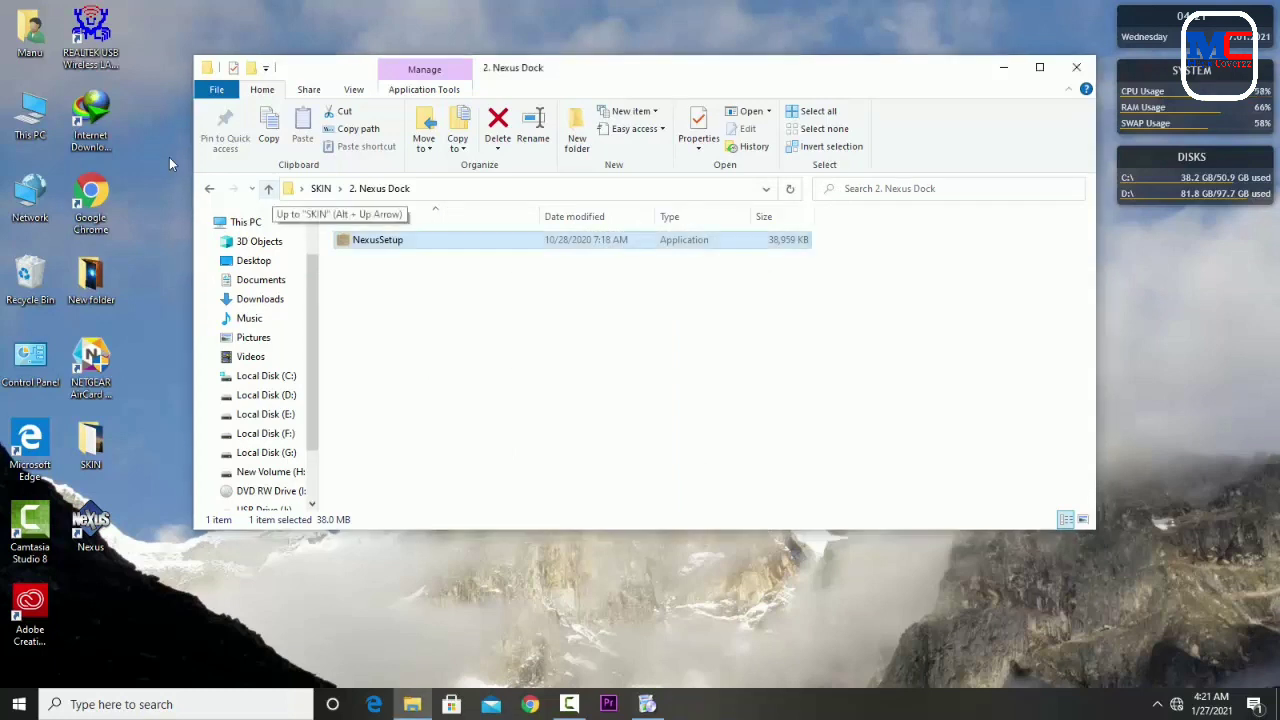
Step: Minimize the folder window and unload the default illustro Disks, System, Clock and Welcome skins from the desktop
{"action": "key", "text": "super+Down"}
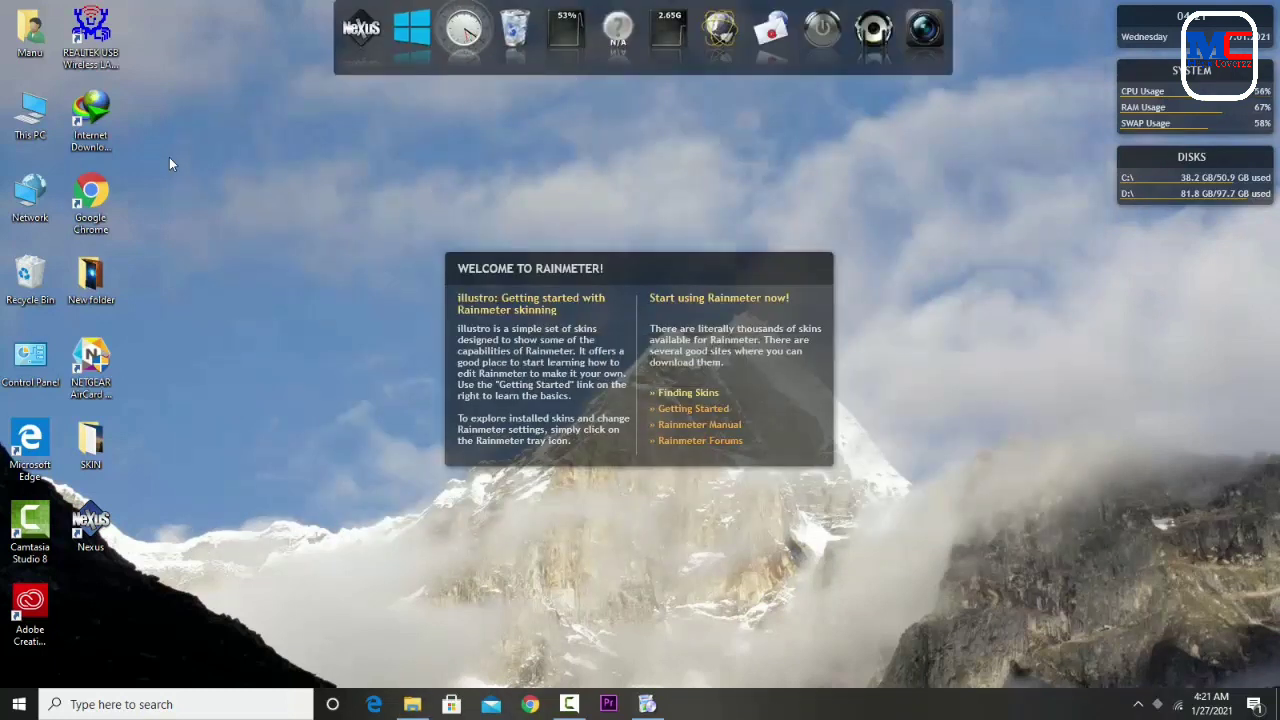
{"action": "right_click", "coordinate": [1157, 154]}
{"action": "left_click", "coordinate": [1206, 332]}
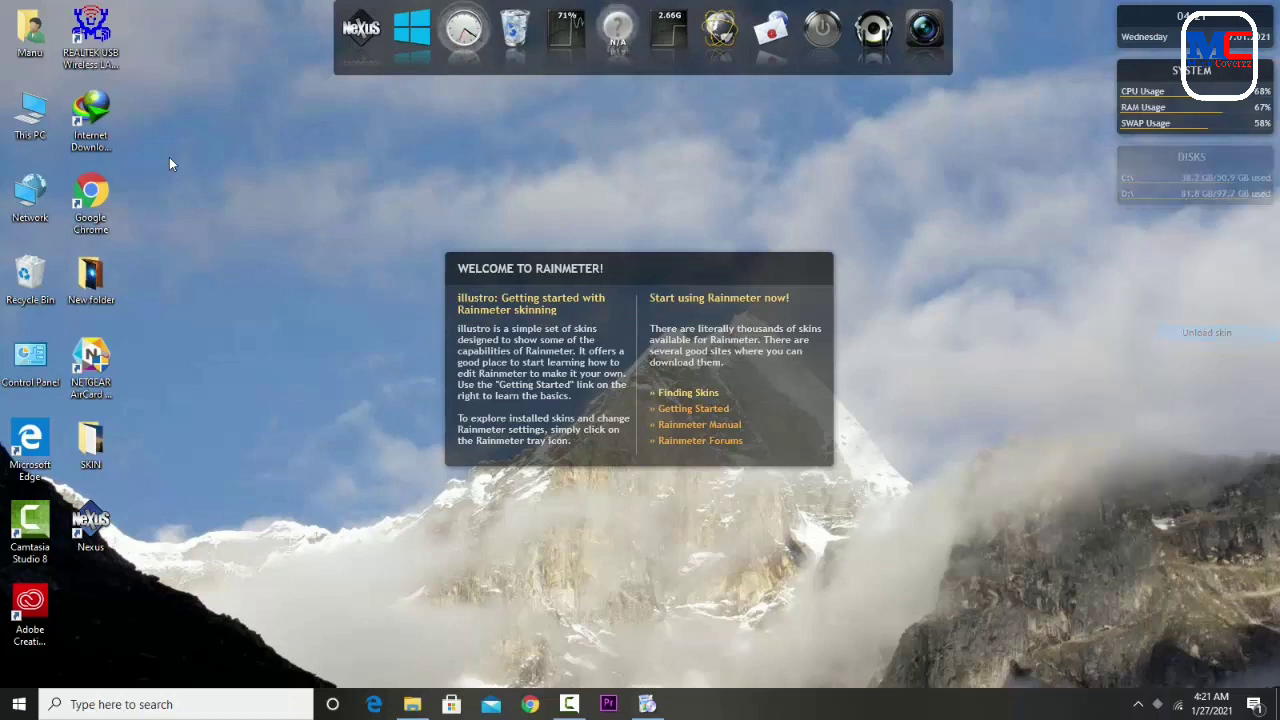
{"action": "right_click", "coordinate": [1157, 67]}
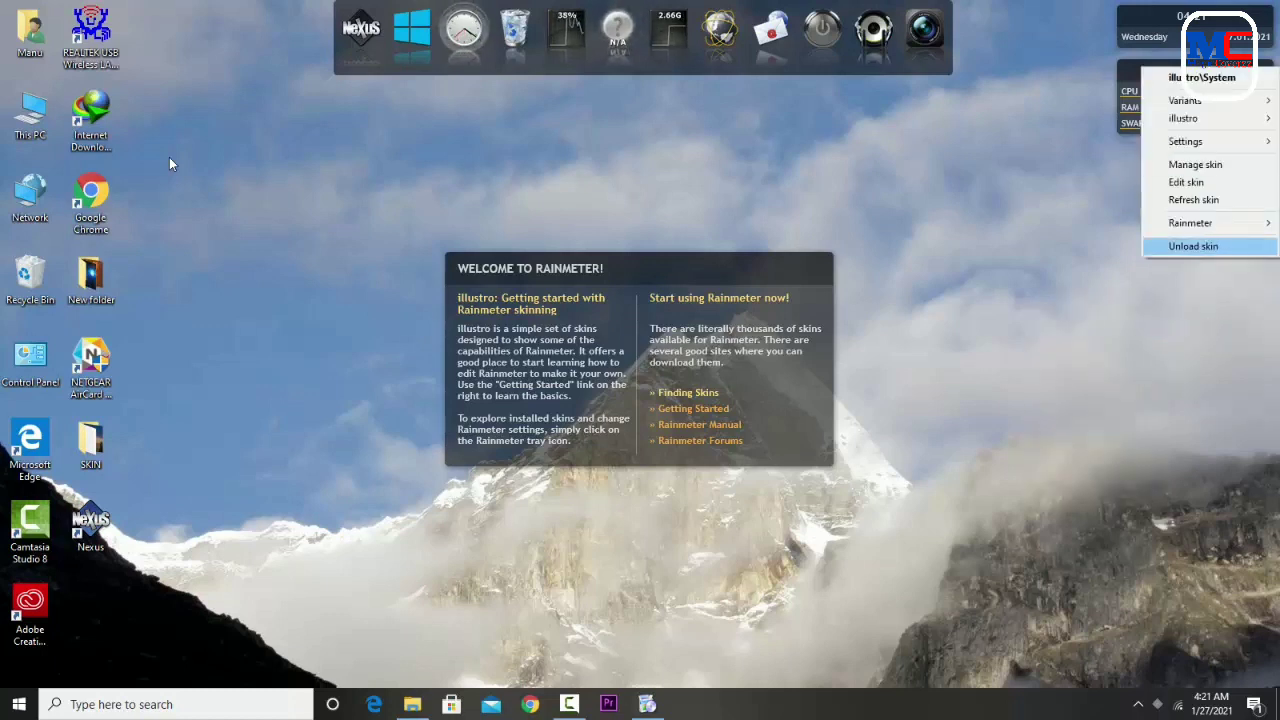
{"action": "left_click", "coordinate": [1193, 246]}
{"action": "right_click", "coordinate": [1190, 25]}
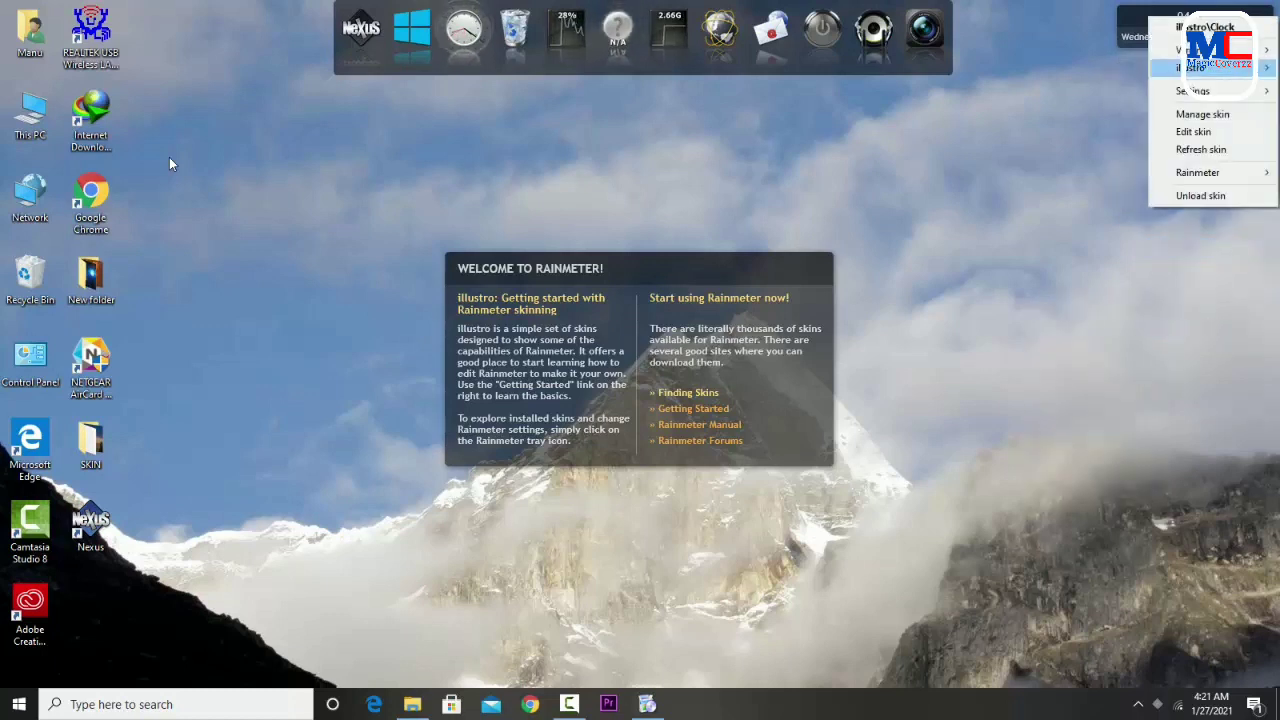
{"action": "left_click", "coordinate": [1200, 195]}
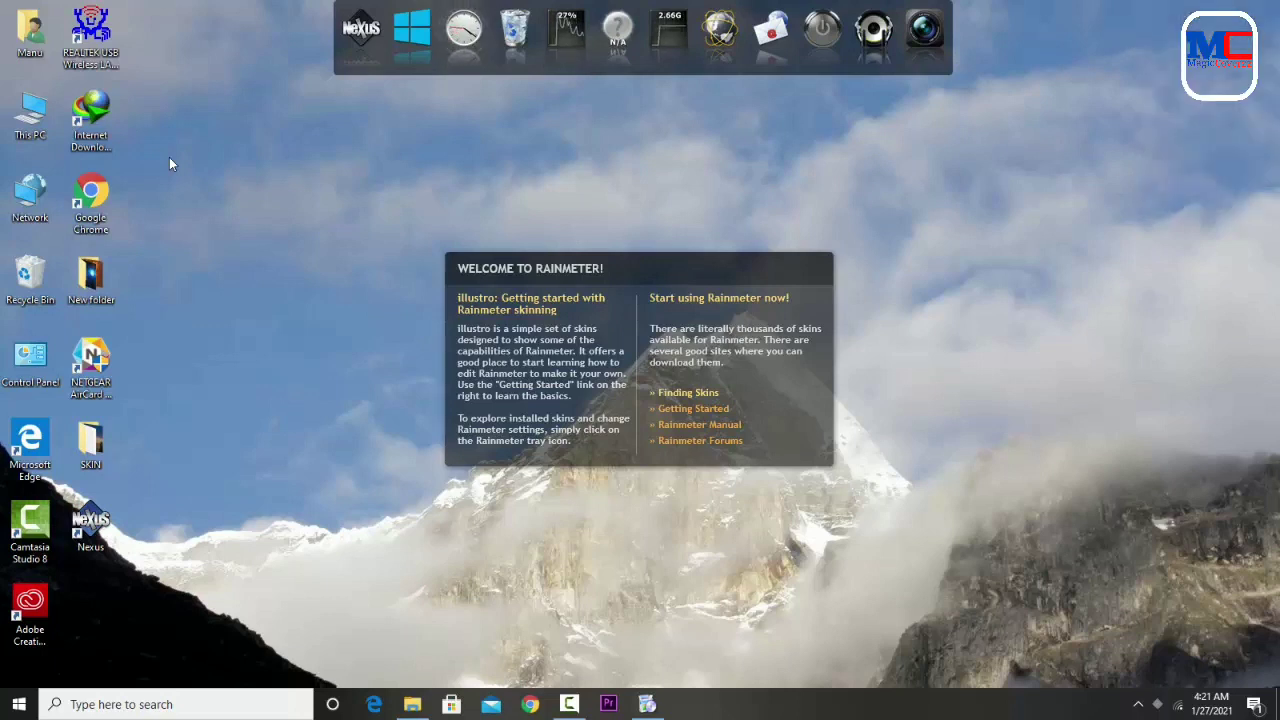
{"action": "right_click", "coordinate": [694, 257]}
{"action": "left_click", "coordinate": [740, 437]}
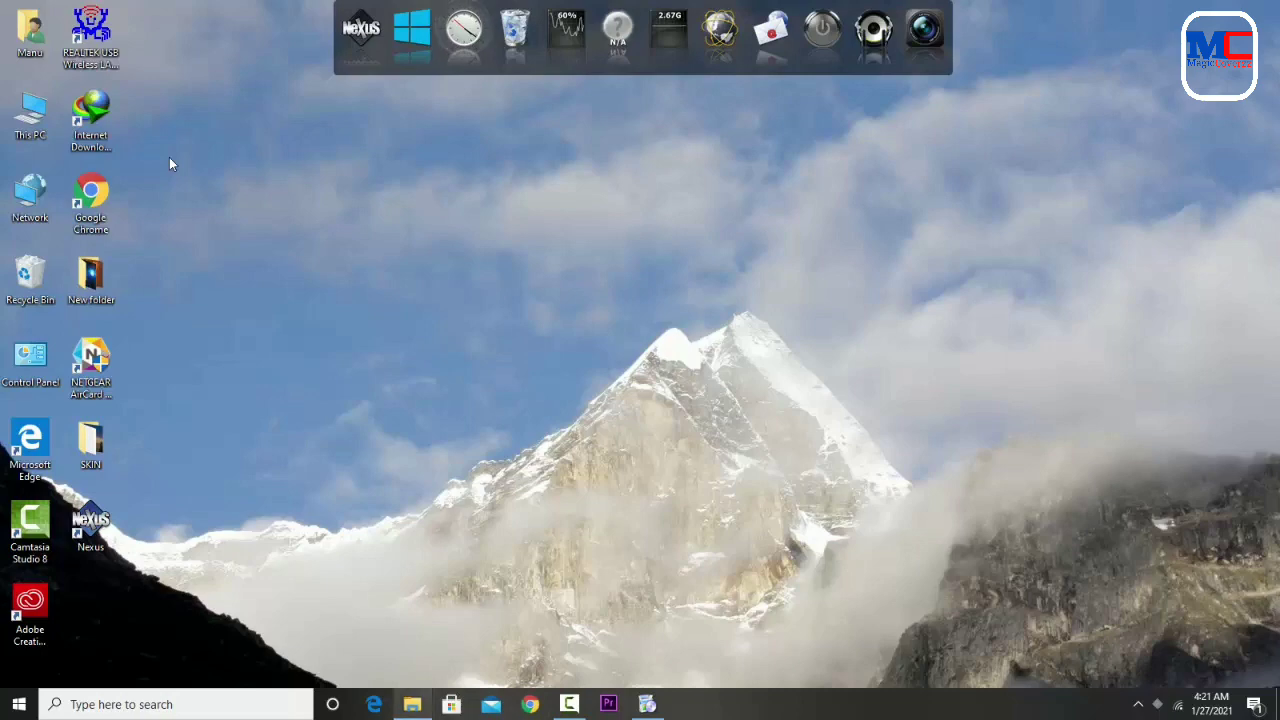
Step: Copy the Mond folder from the 3. Config Files folder within SKIN
{"action": "left_click", "coordinate": [412, 704]}
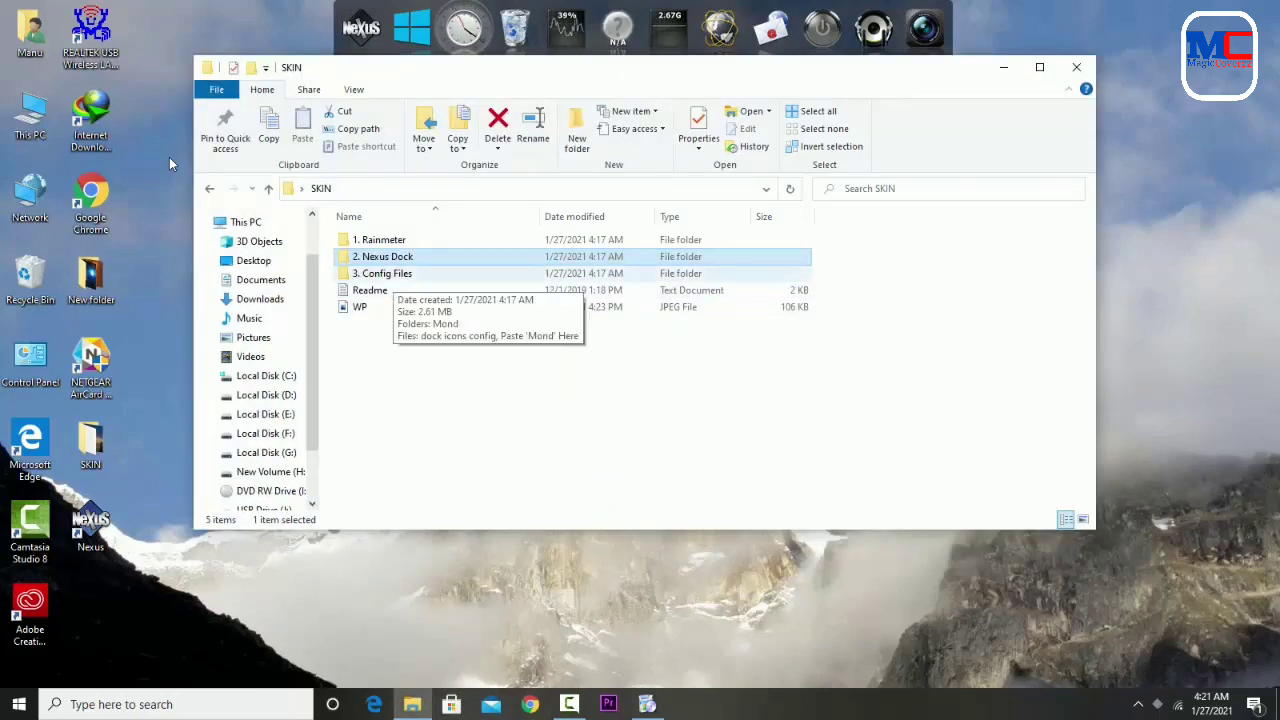
{"action": "double_click", "coordinate": [382, 273]}
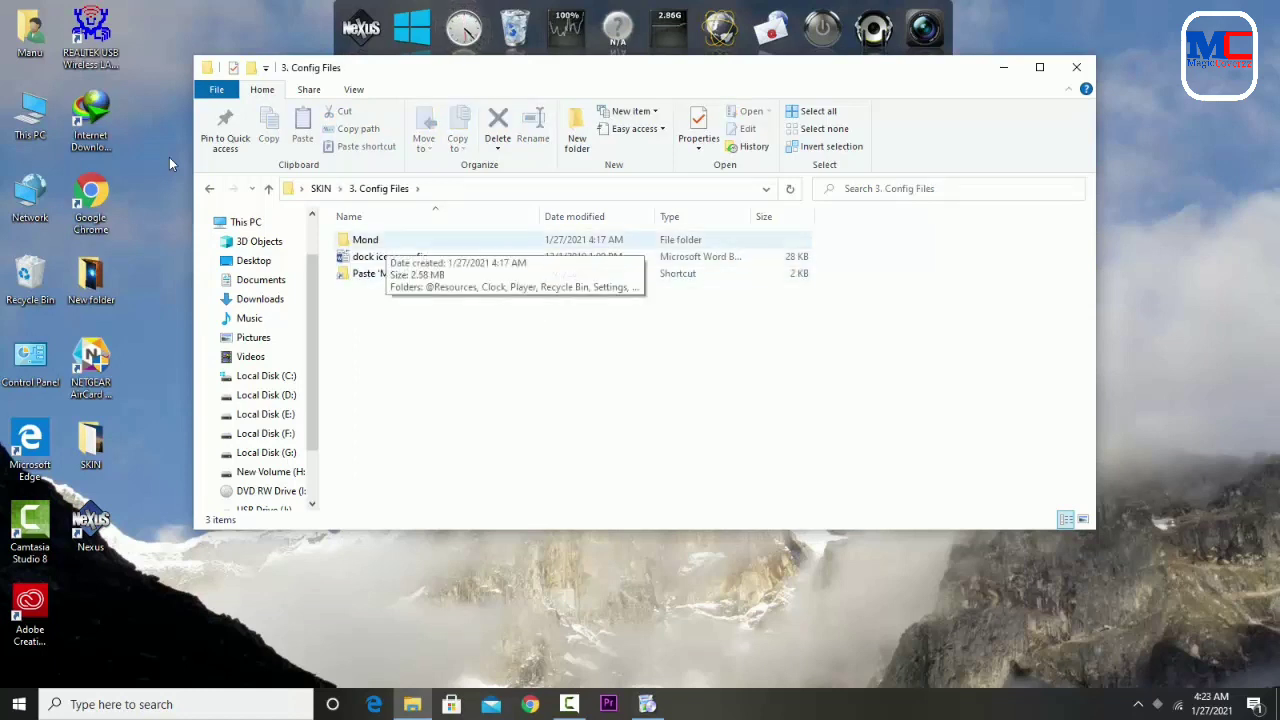
{"action": "left_click", "coordinate": [384, 239]}
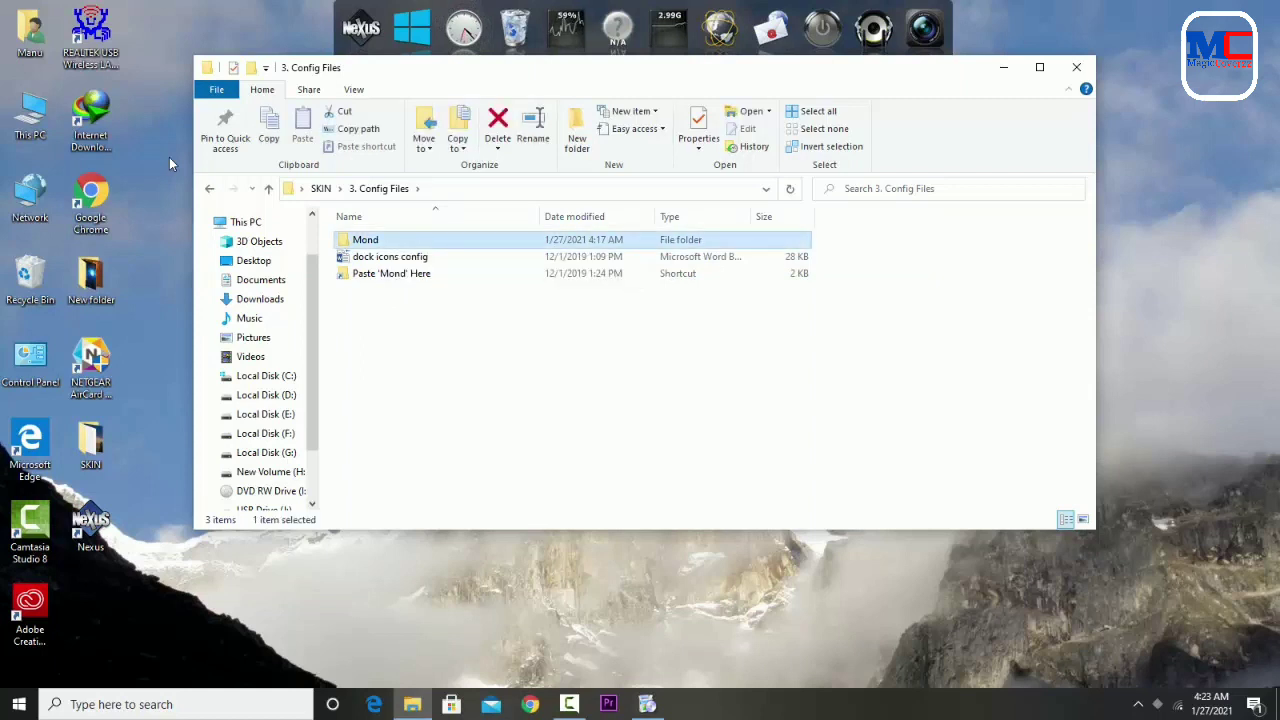
{"action": "right_click", "coordinate": [386, 240]}
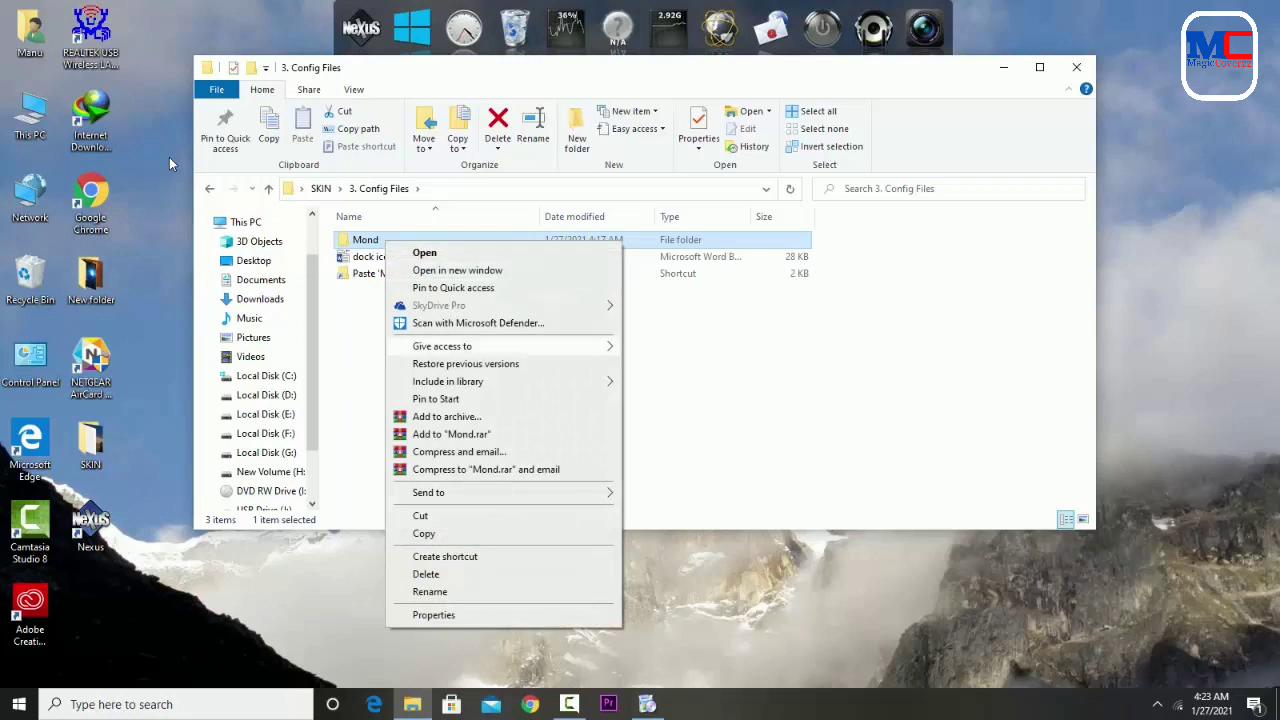
{"action": "key", "text": "Down"}
{"action": "key", "text": "Down"}
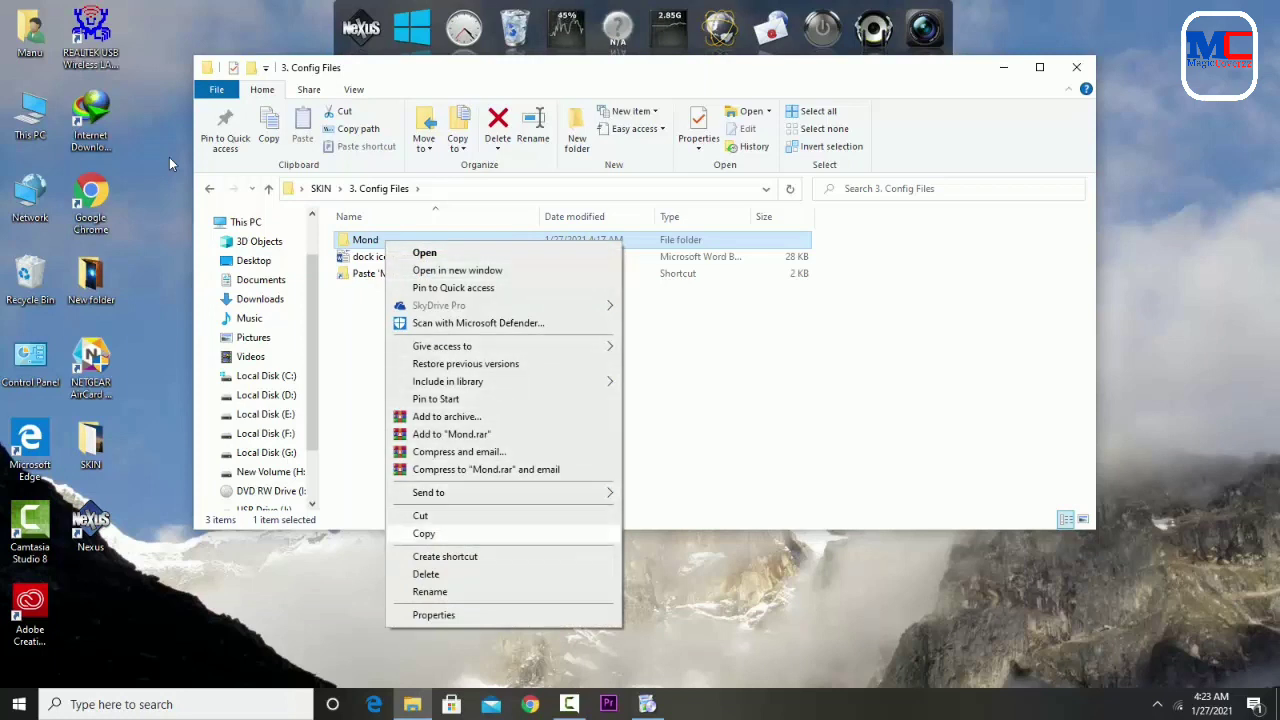
{"action": "key", "text": "Return"}
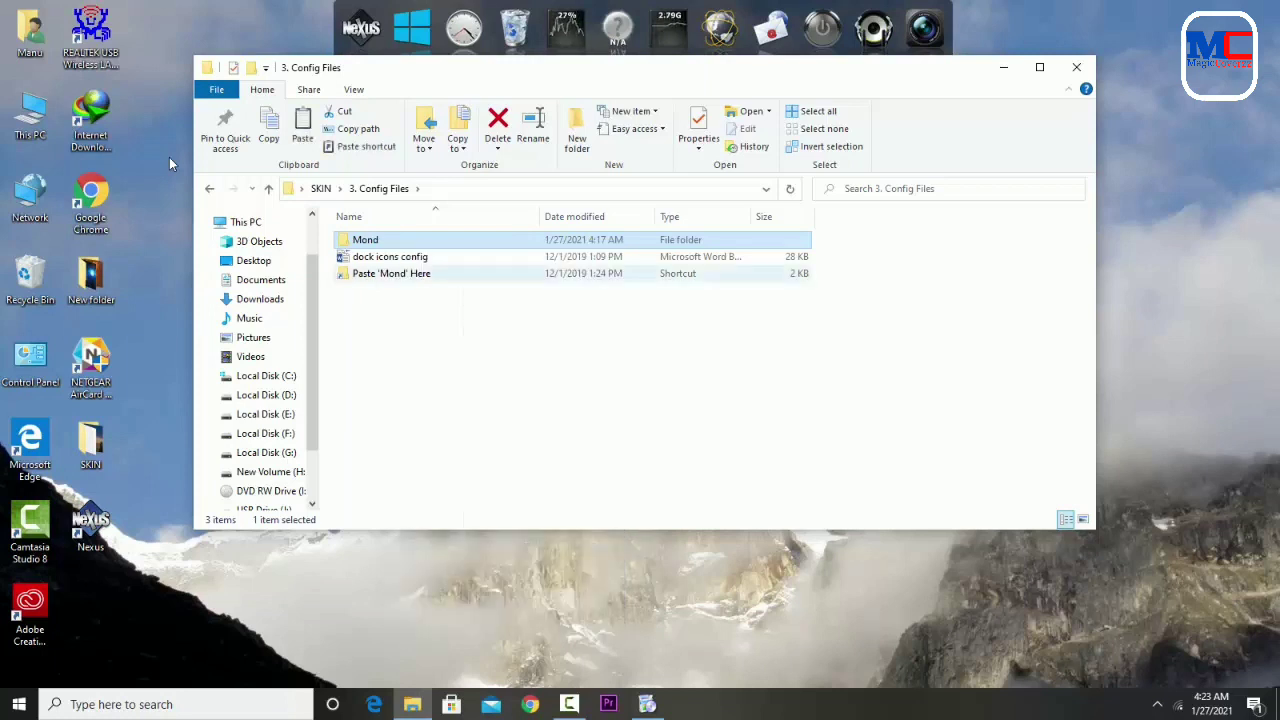
Step: Paste the Mond folder into Rainmeter's Skins folder through the Paste 'Mond' Here shortcut, and close the File Explorer window
{"action": "key", "text": "Down"}
{"action": "key", "text": "Down"}
{"action": "key", "text": "Return"}
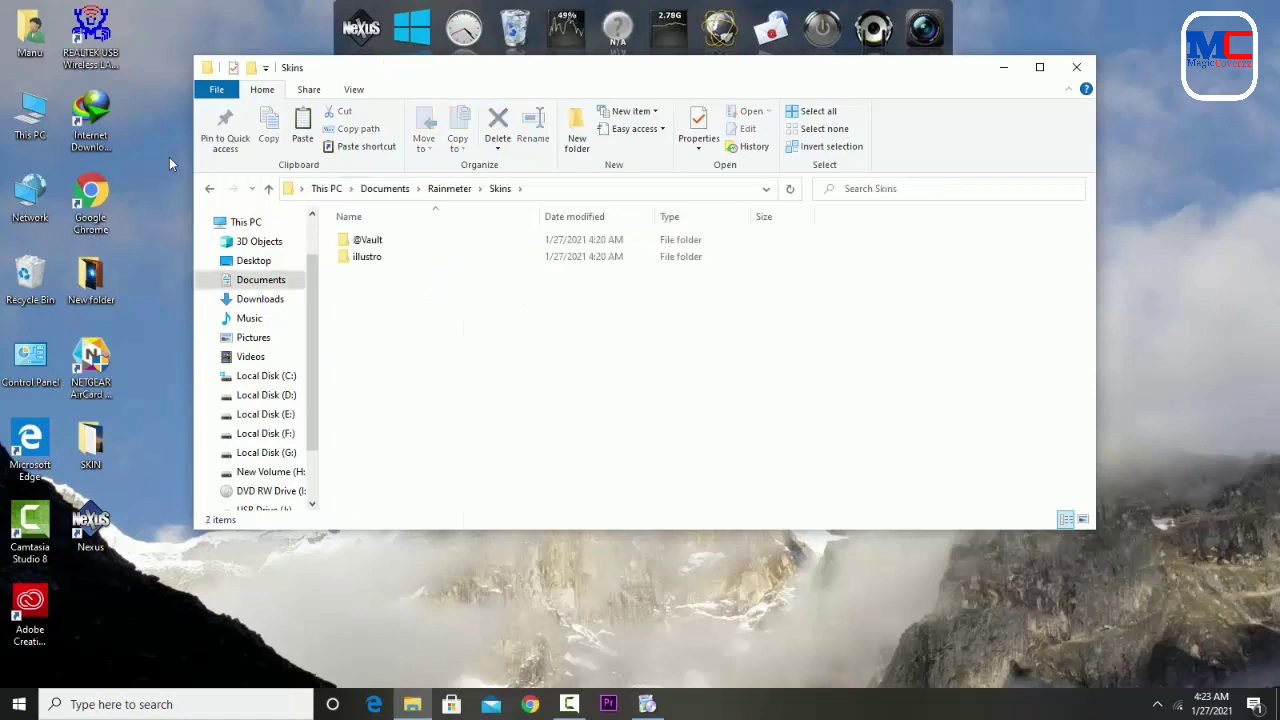
{"action": "key", "text": "shift+F10"}
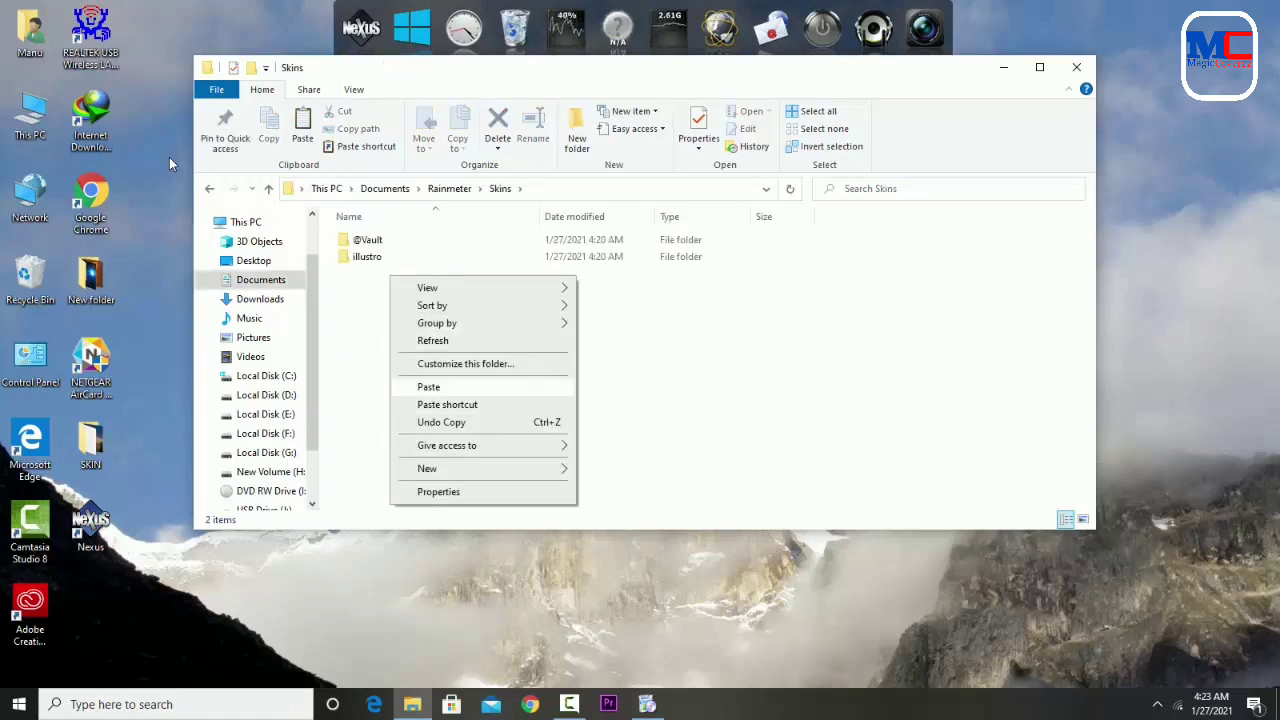
{"action": "key", "text": "p"}
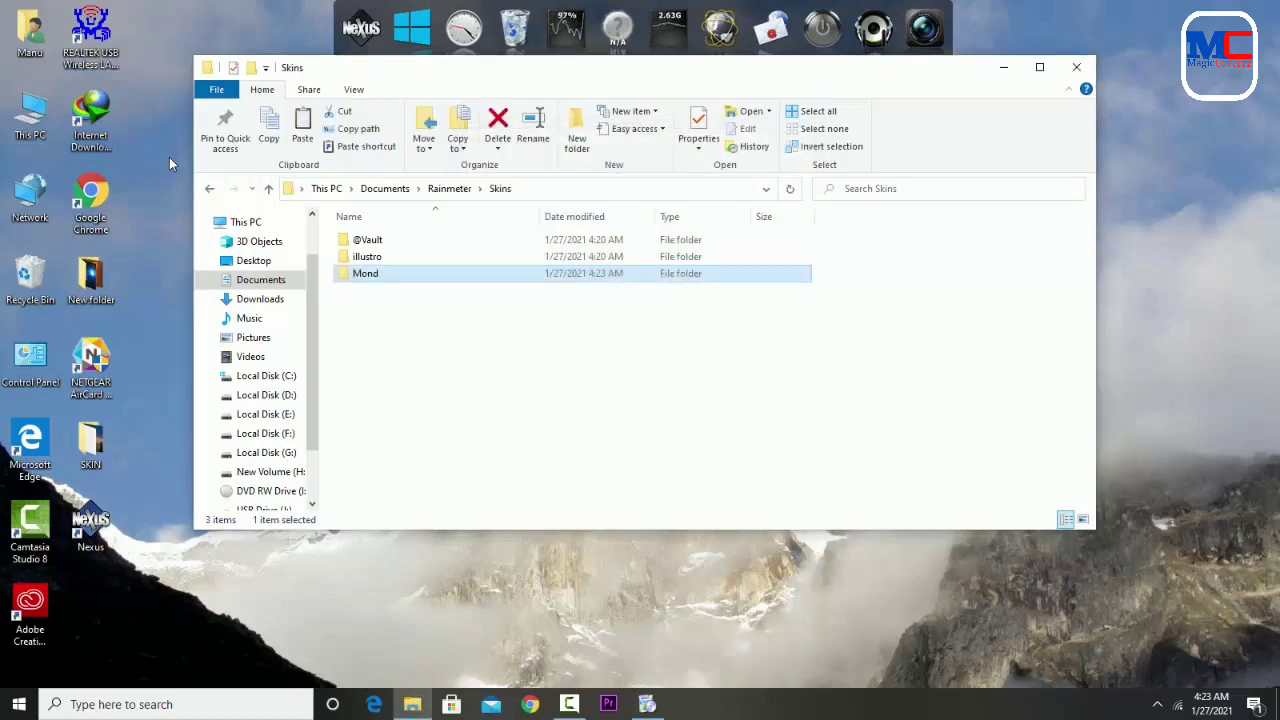
{"action": "key", "text": "alt+Up"}
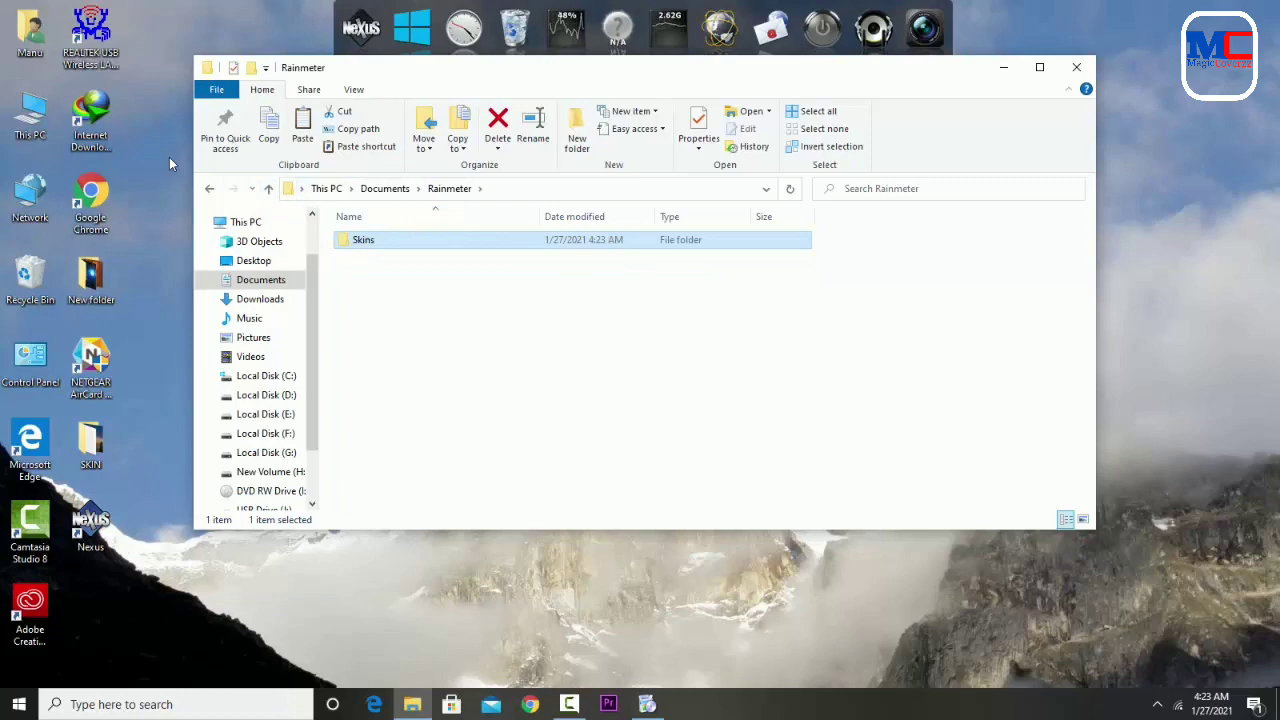
{"action": "key", "text": "alt+Up"}
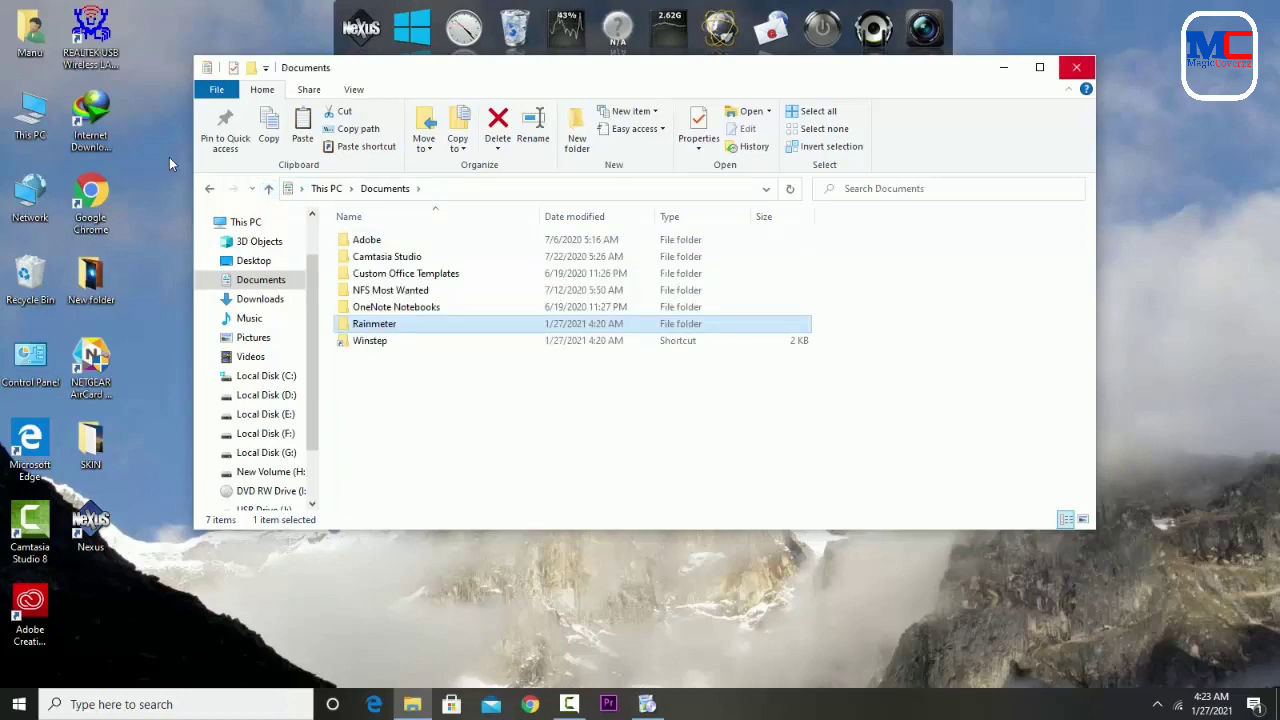
{"action": "key", "text": "alt+F4"}
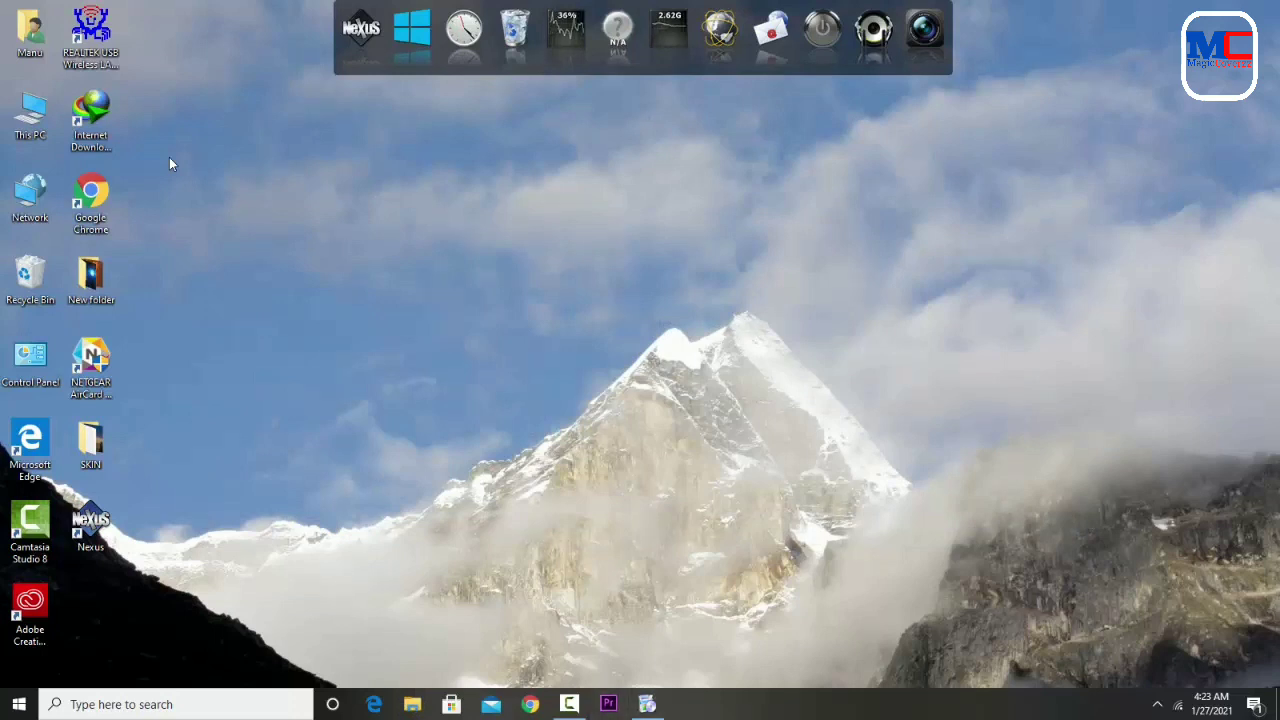
Step: Open the Manage Rainmeter window from Rainmeter's hidden notification-area icon
{"action": "key", "text": "super+b"}
{"action": "key", "text": "Return"}
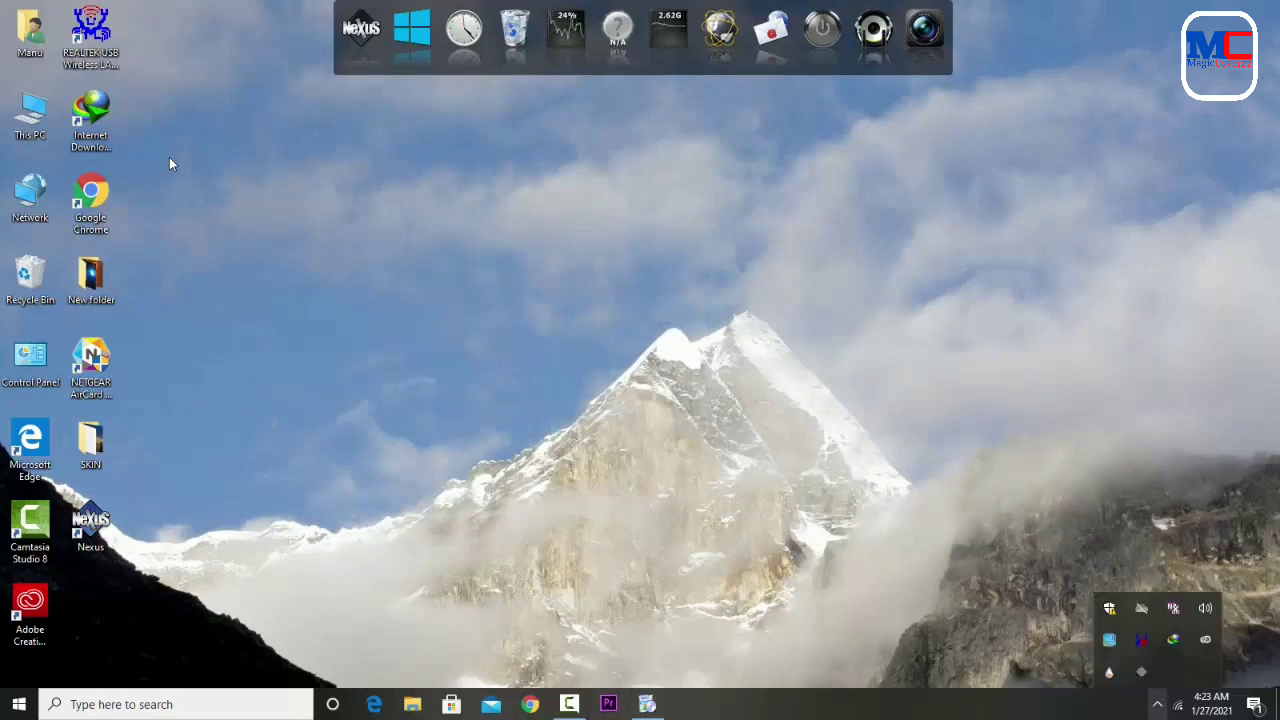
{"action": "key", "text": "Down"}
{"action": "key", "text": "Right"}
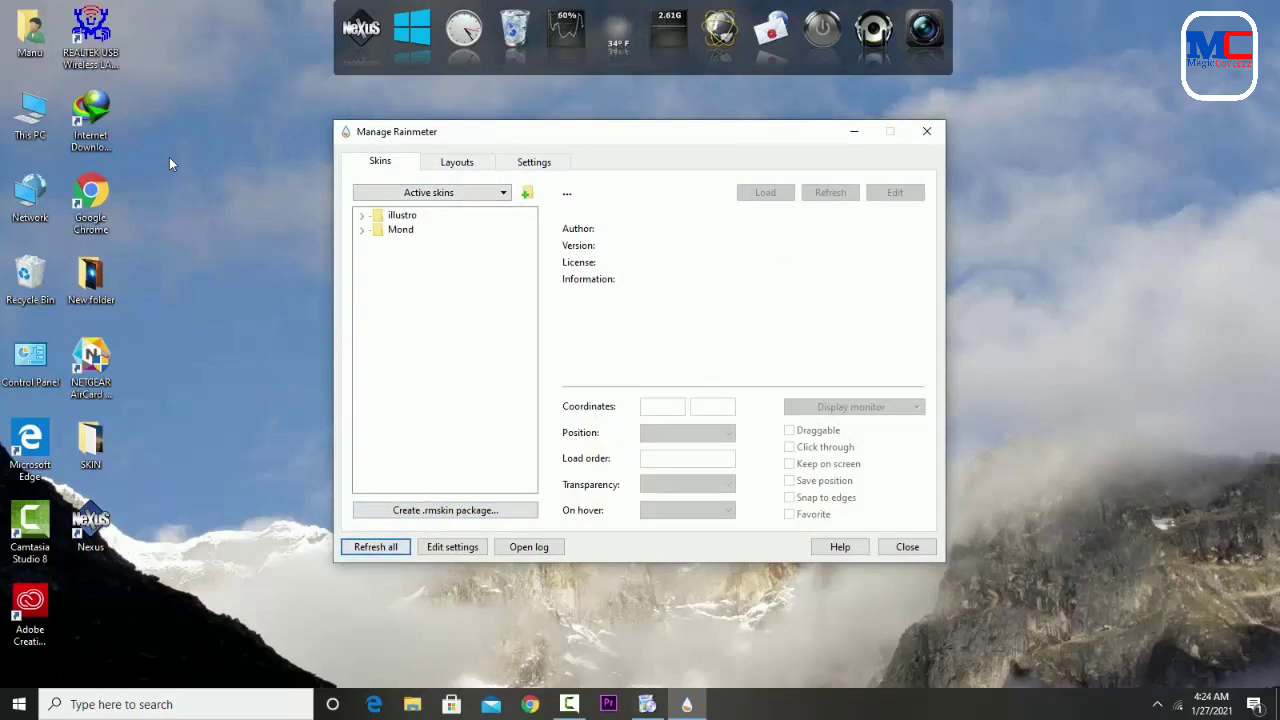
Step: Load the Clock.ini skin from the Clock folder of the Mond skin
{"action": "key", "text": "Tab"}
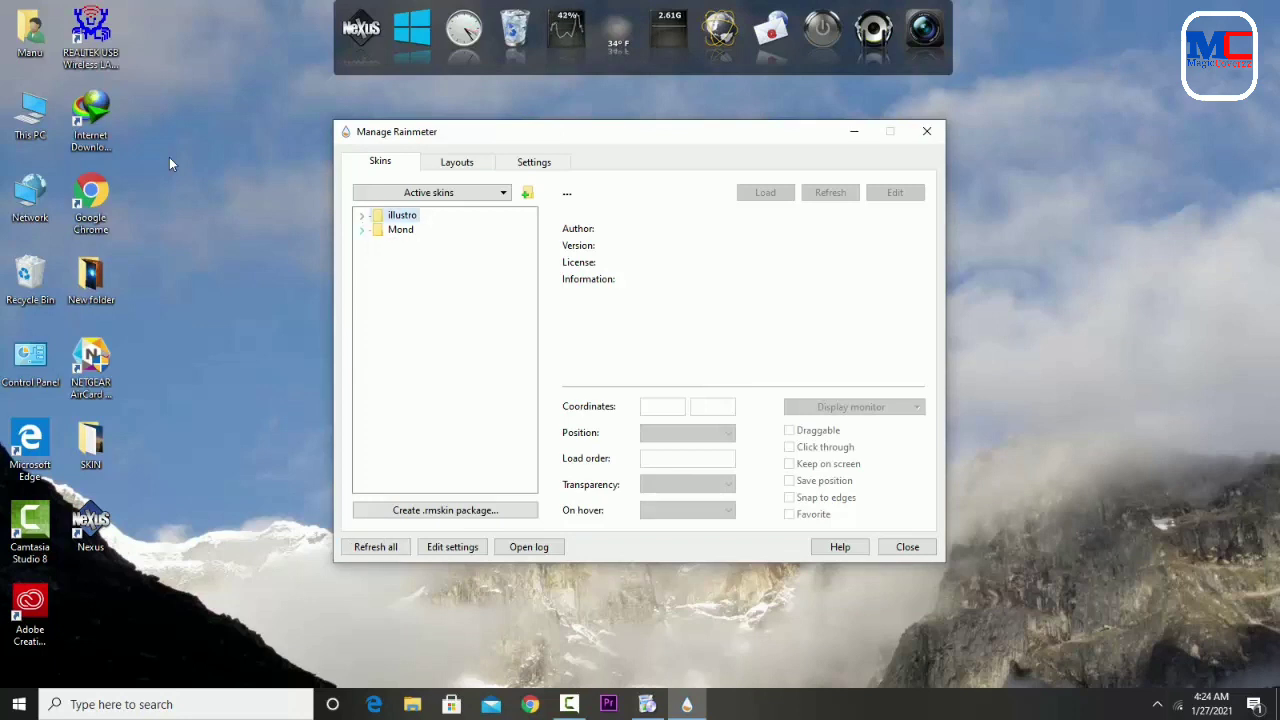
{"action": "left_click", "coordinate": [362, 229]}
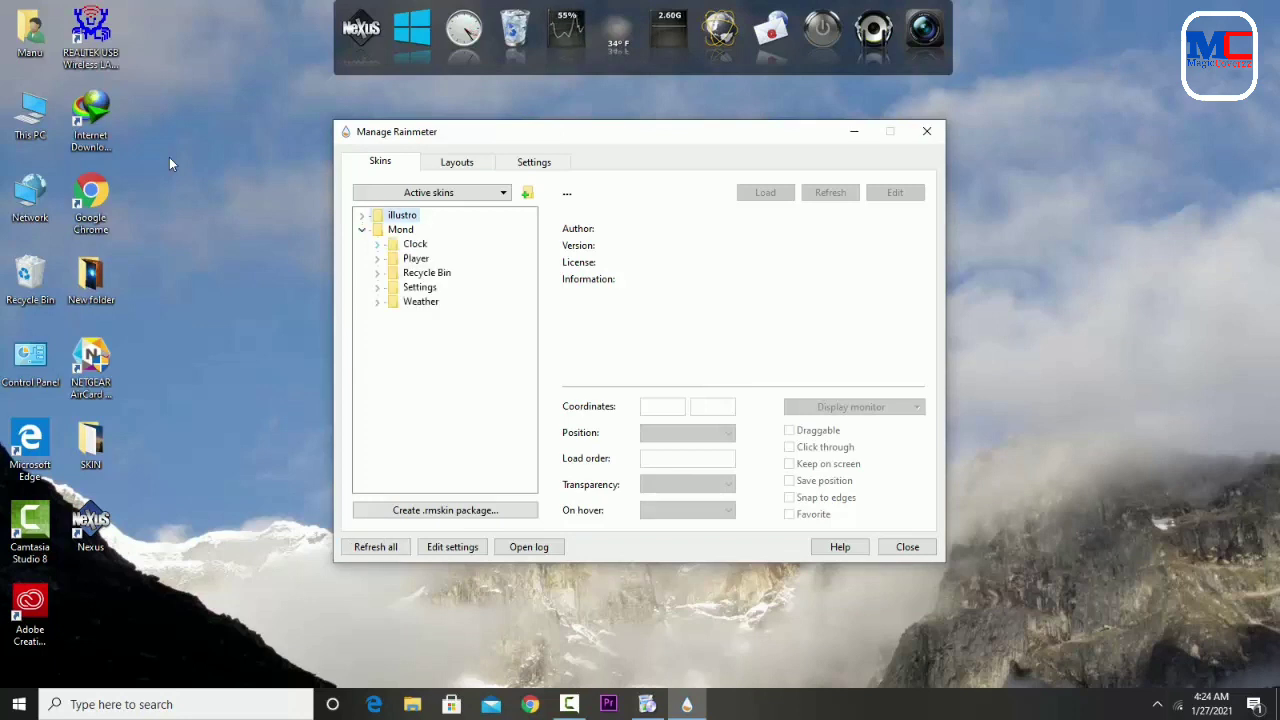
{"action": "key", "text": "Down"}
{"action": "key", "text": "Right"}
{"action": "key", "text": "Down"}
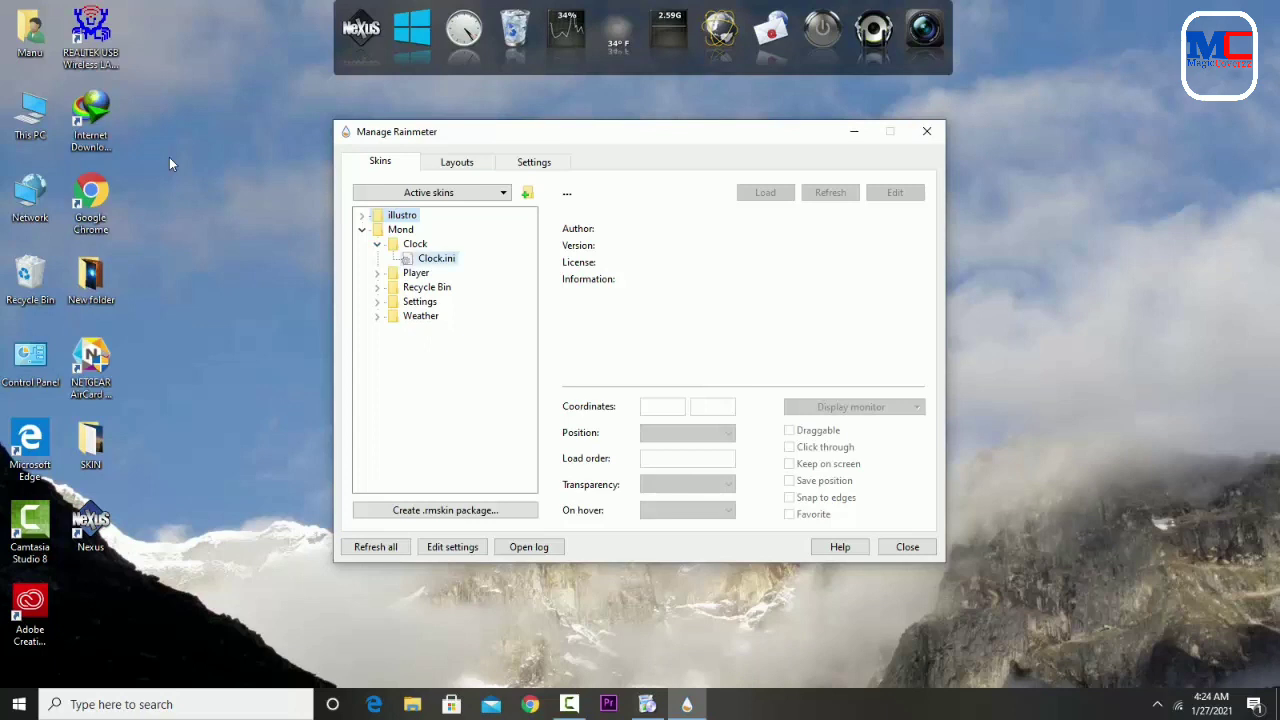
{"action": "key", "text": "Tab"}
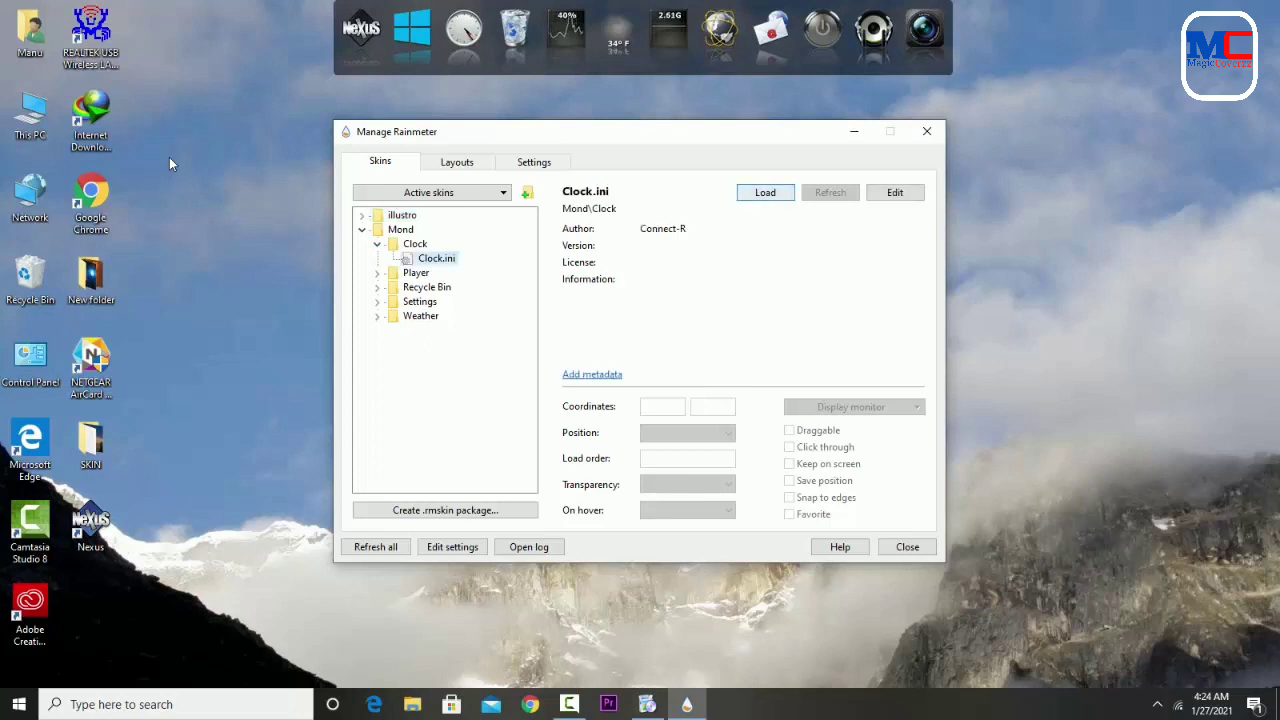
{"action": "key", "text": "Return"}
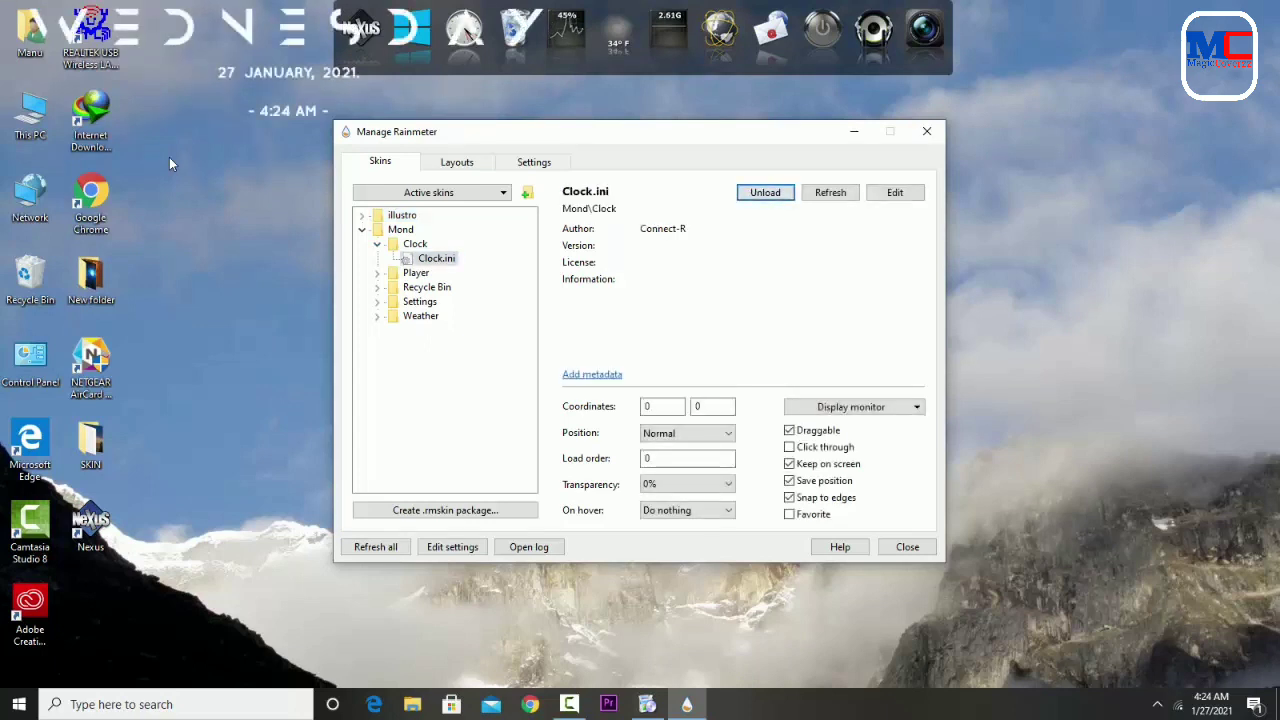
Step: Load Mond's Player.ini skin from its Player folder and close the Manage Rainmeter window
{"action": "left_click", "coordinate": [377, 273]}
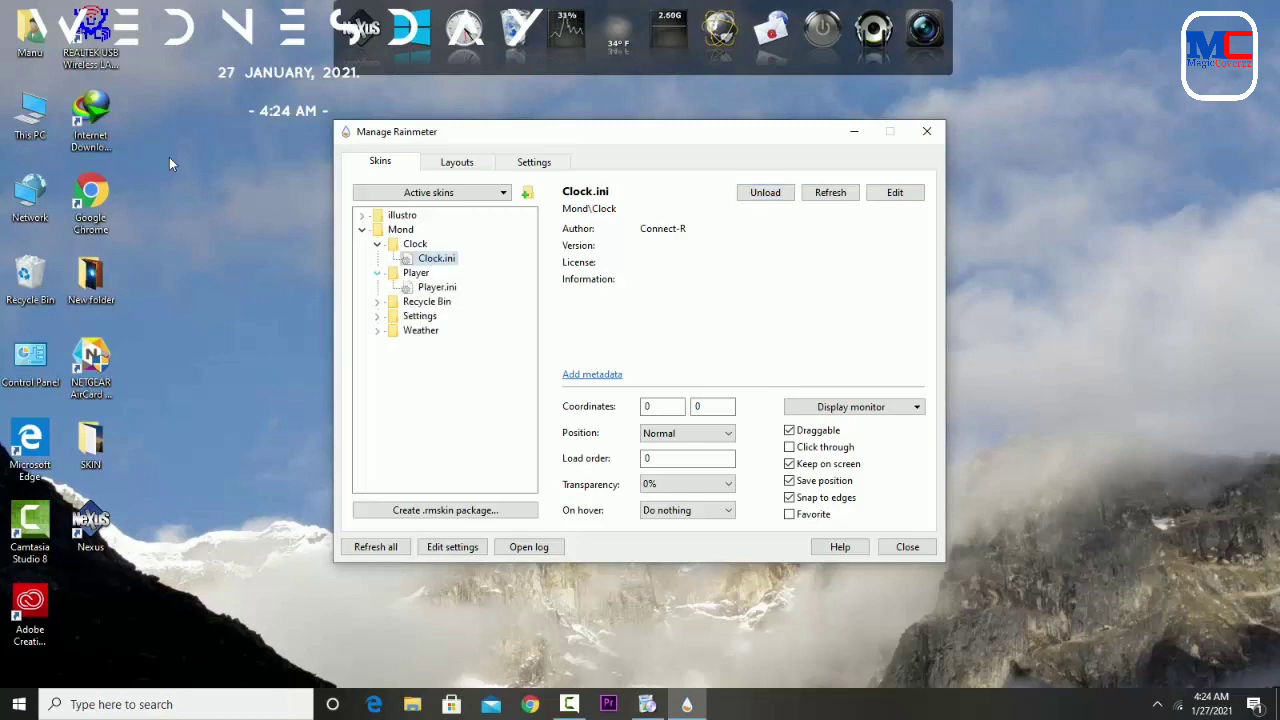
{"action": "key", "text": "Down"}
{"action": "key", "text": "Down"}
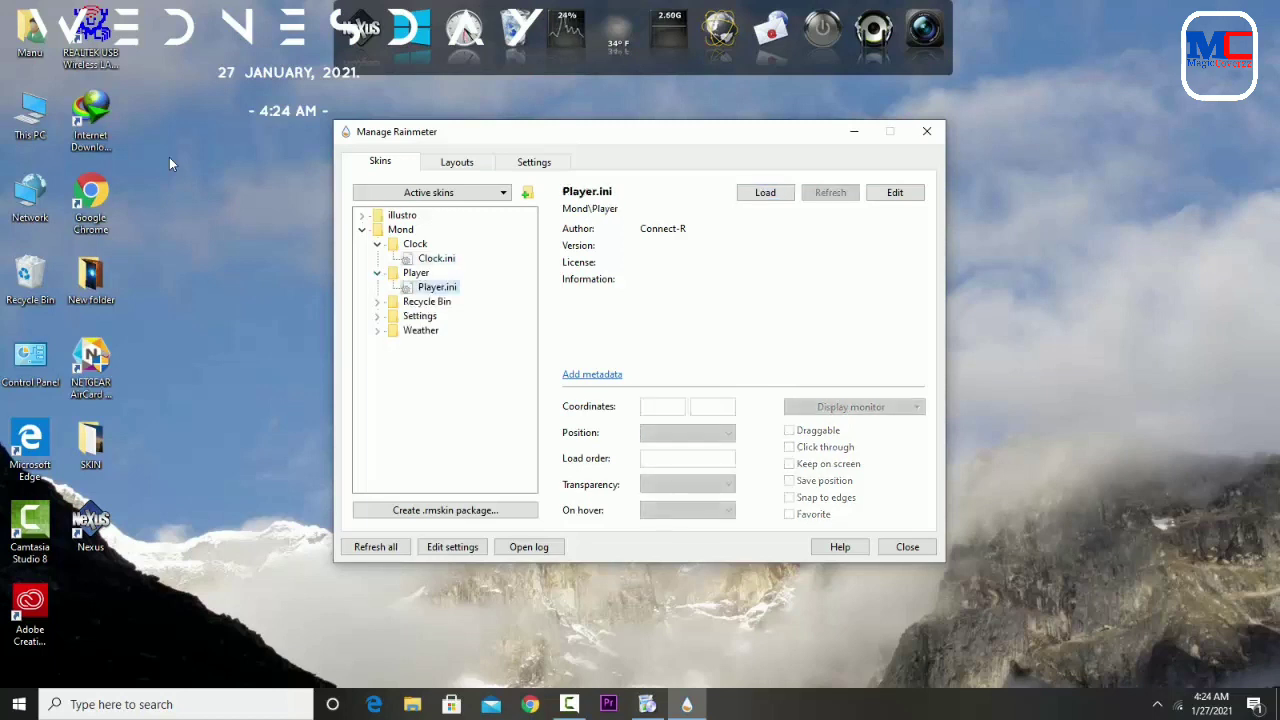
{"action": "key", "text": "Return"}
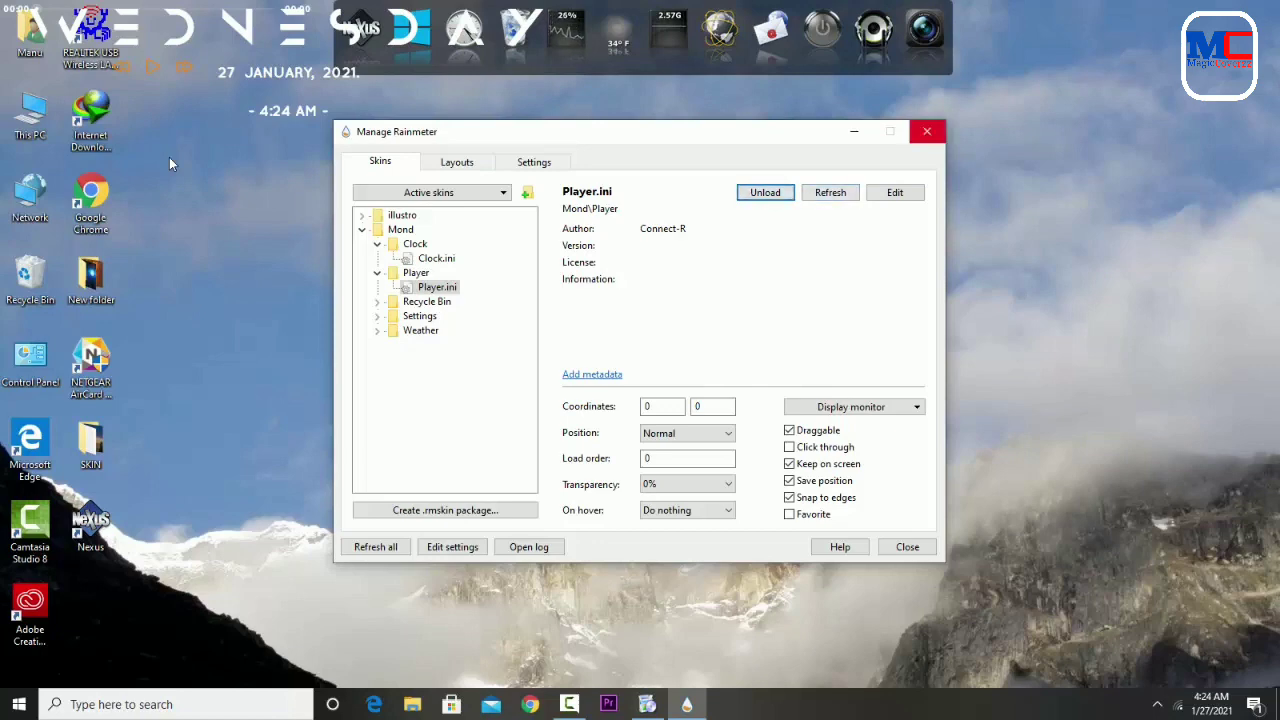
{"action": "key", "text": "Escape"}
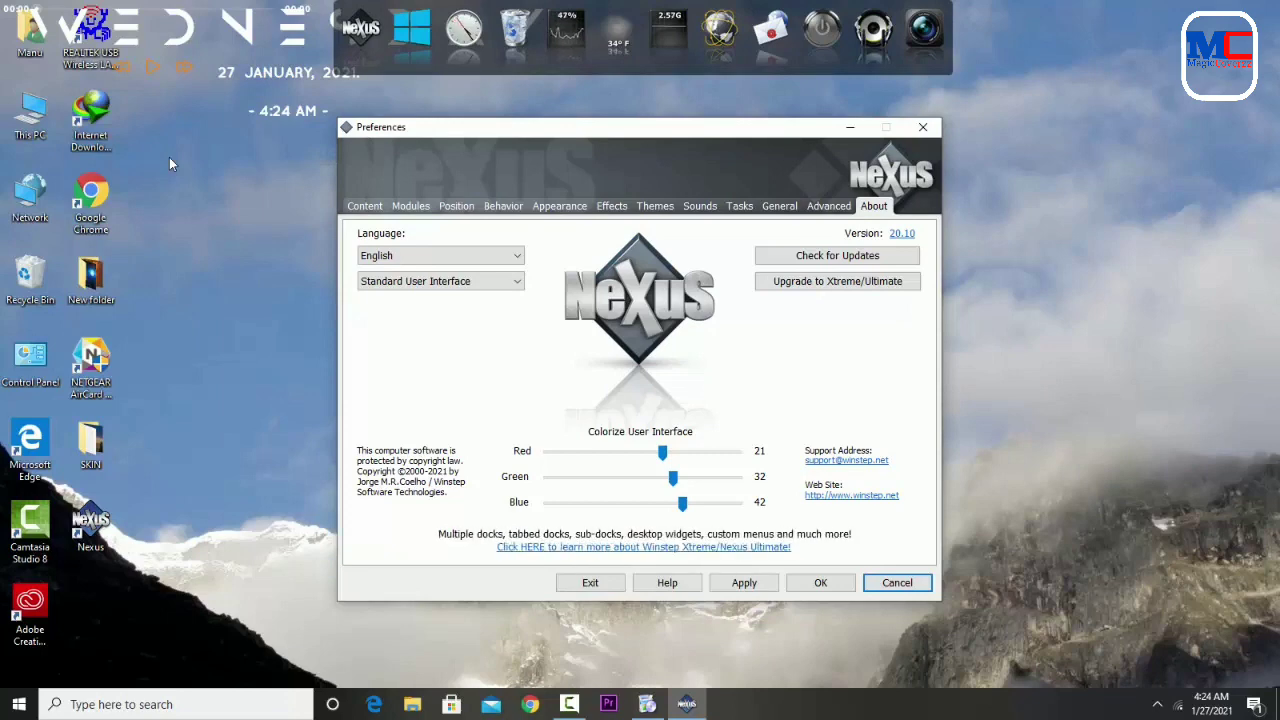
Step: Start restoring a configuration backup from the Advanced preferences of the Nexus dock
{"action": "key", "text": "ctrl+shift+Tab"}
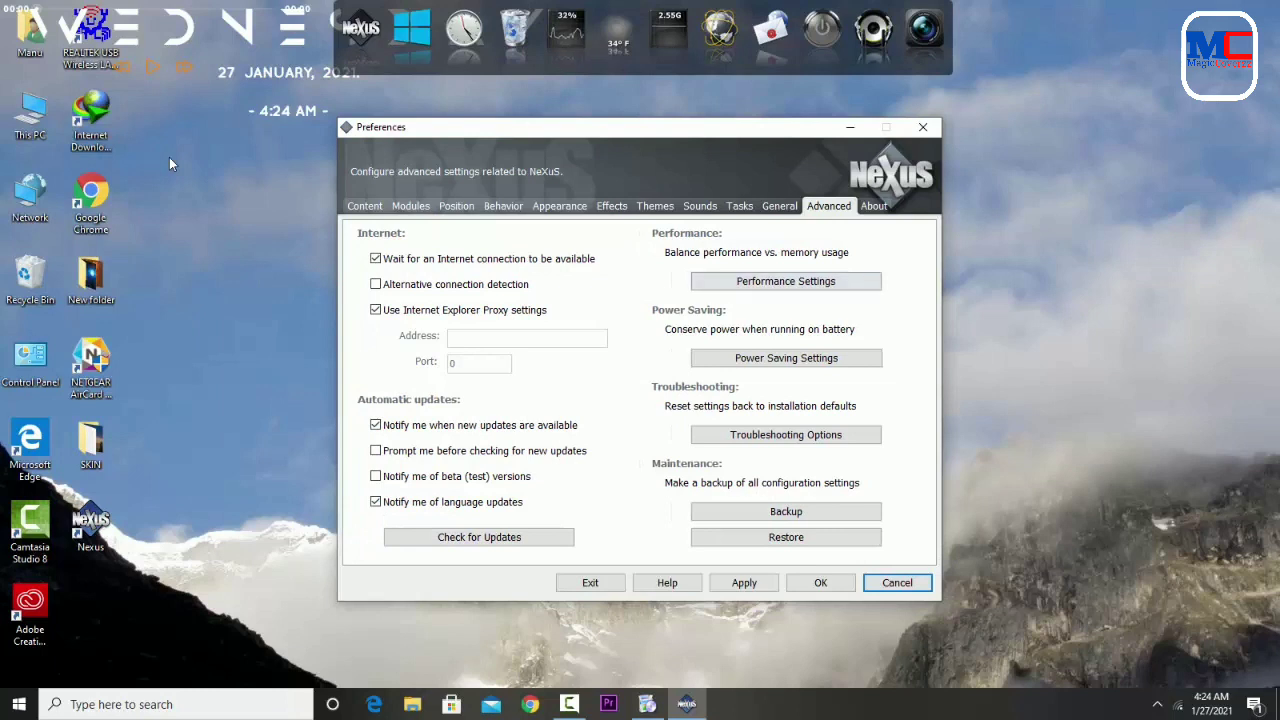
{"action": "key", "text": "Tab"}
{"action": "key", "text": "Tab"}
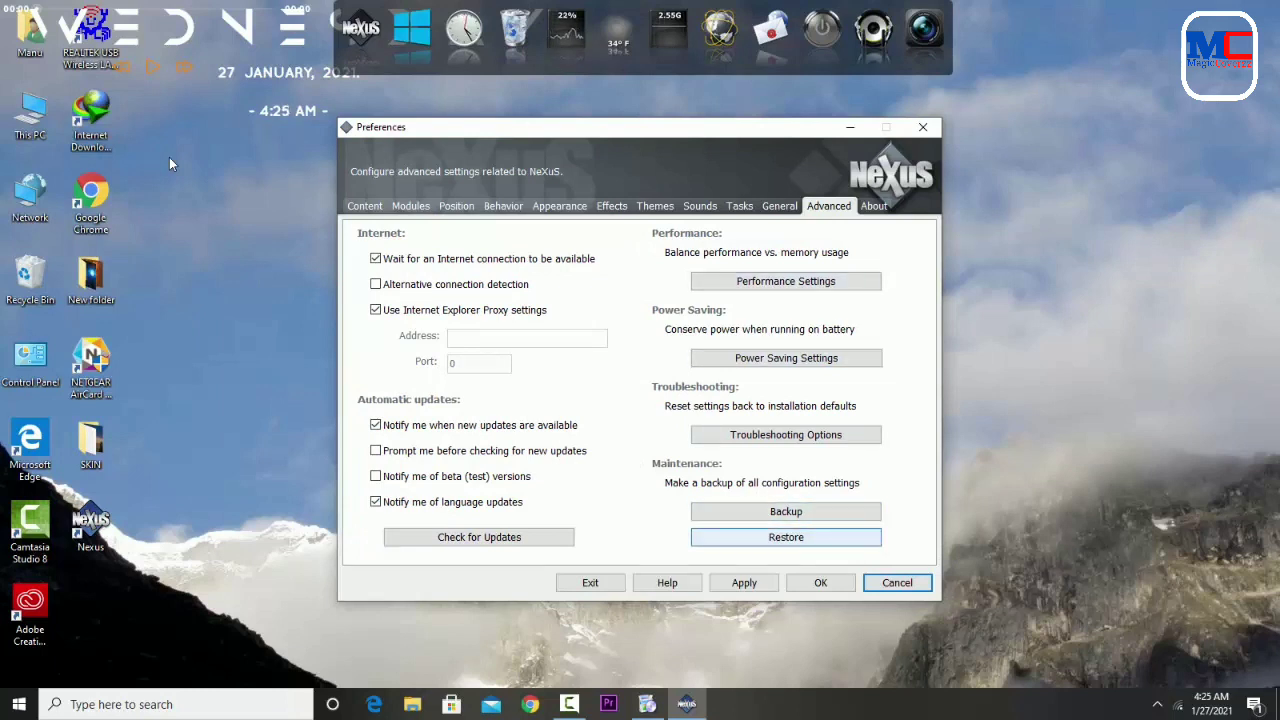
{"action": "key", "text": "space"}
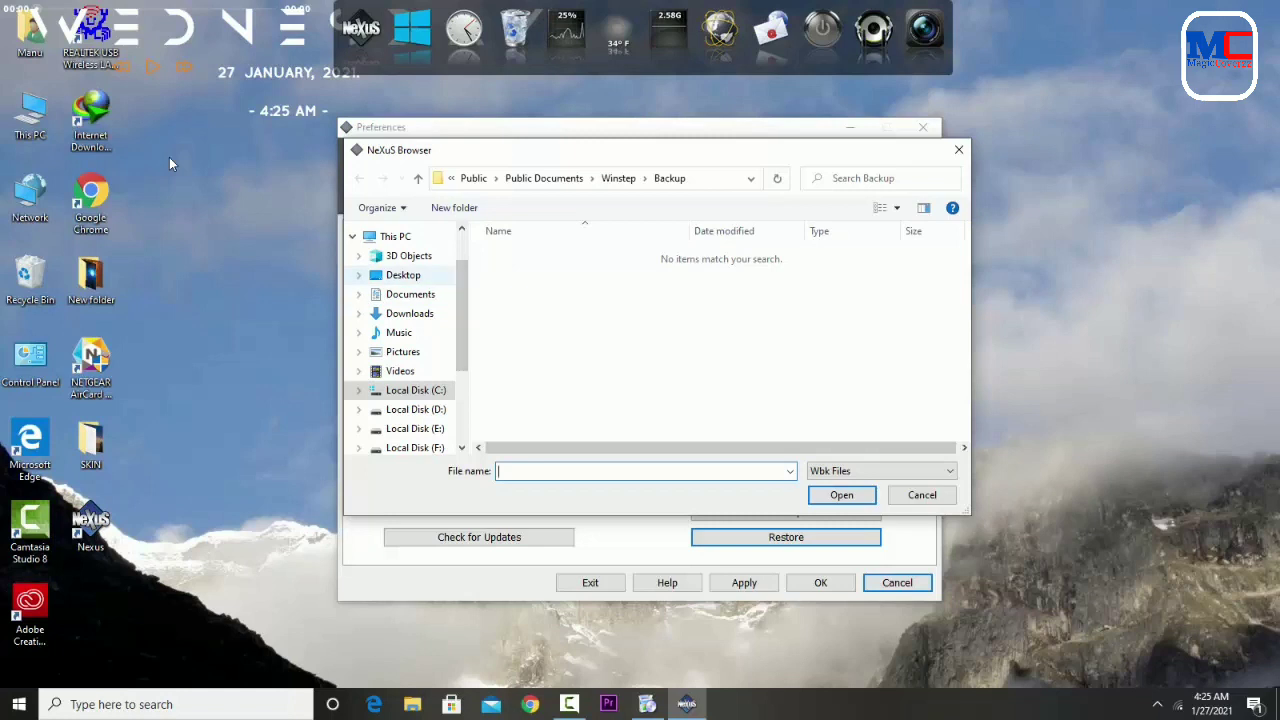
Step: Restore the dock icons config backup from the desktop's SKIN folder, under 3. Config Files, and accept the Nexus preferences
{"action": "left_click", "coordinate": [403, 275]}
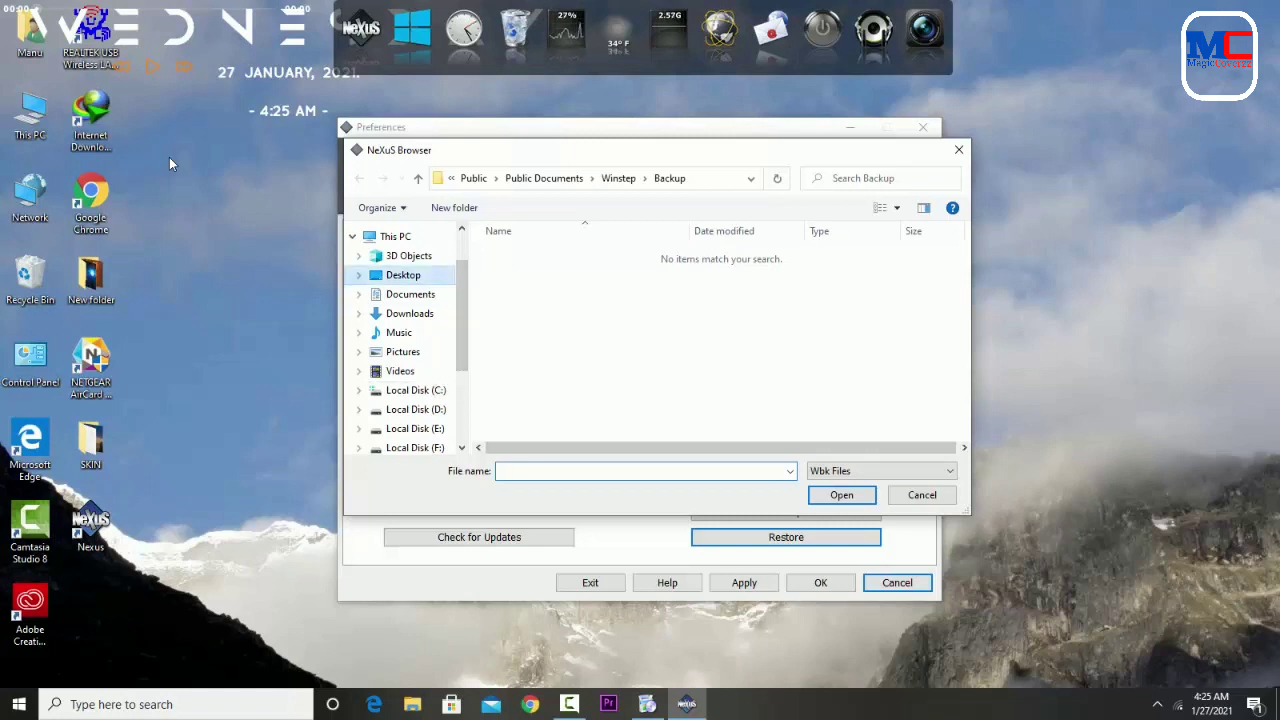
{"action": "double_click", "coordinate": [622, 270]}
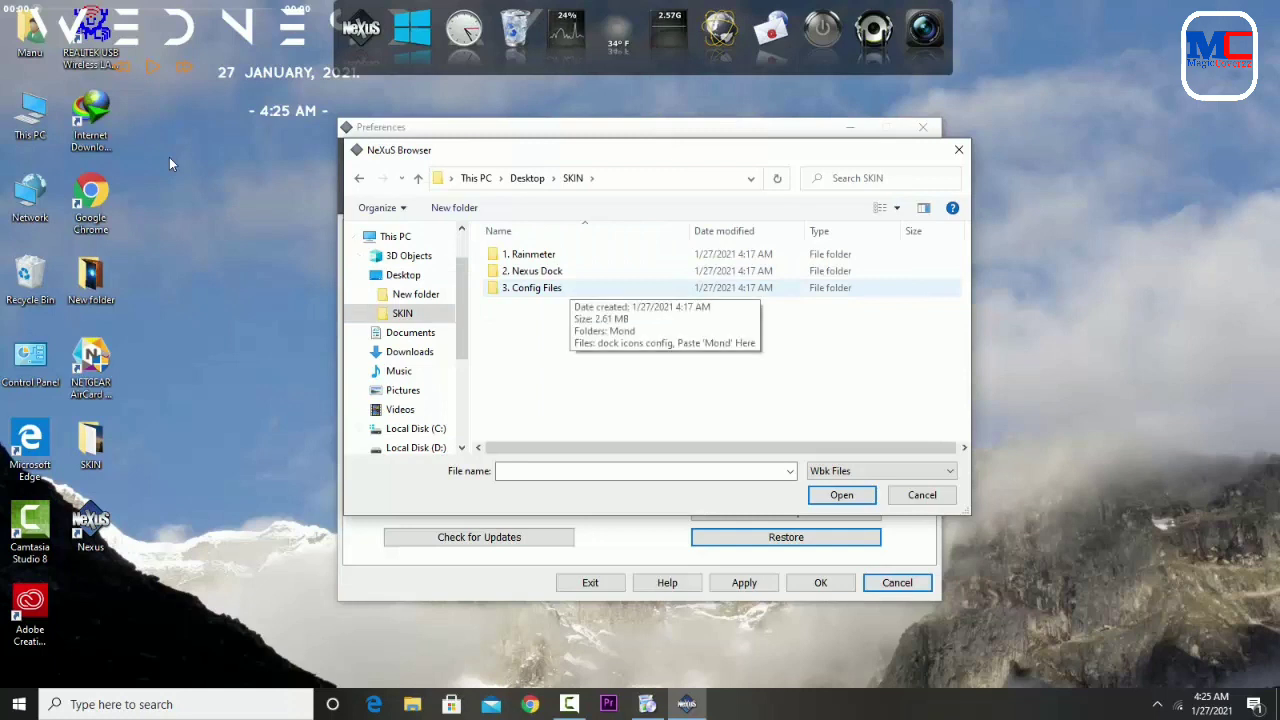
{"action": "double_click", "coordinate": [540, 287]}
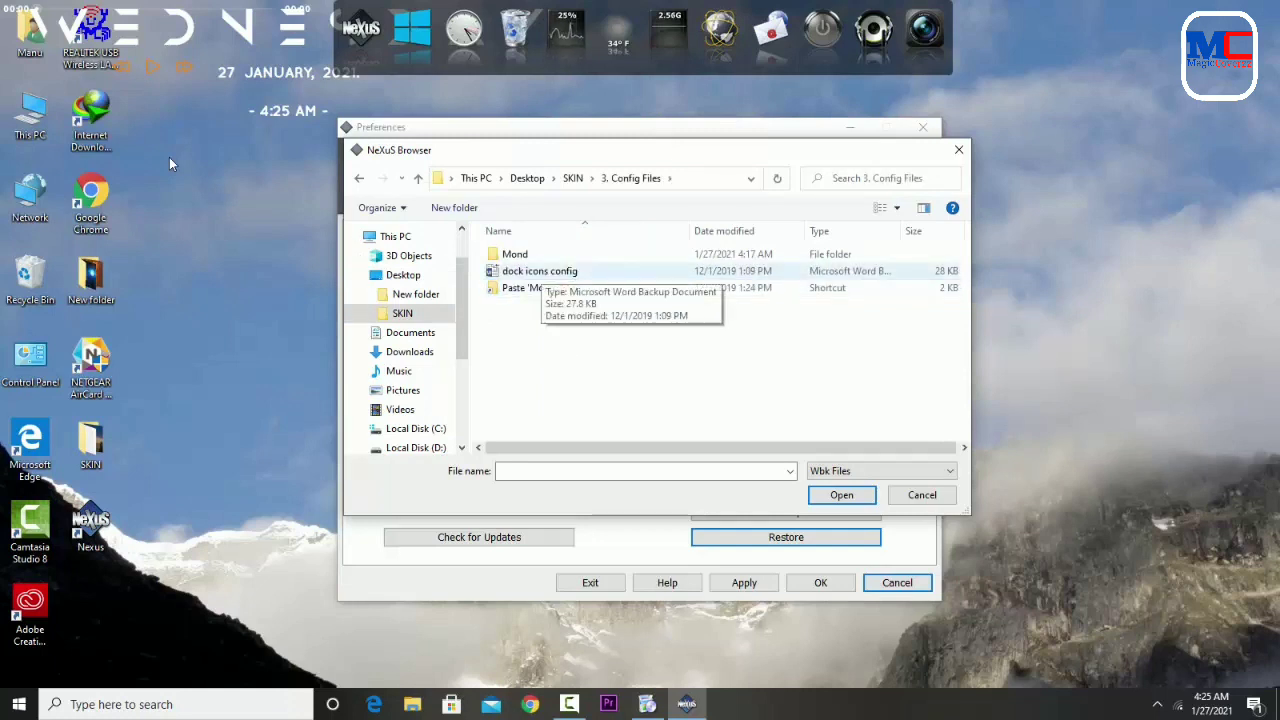
{"action": "left_click", "coordinate": [541, 271]}
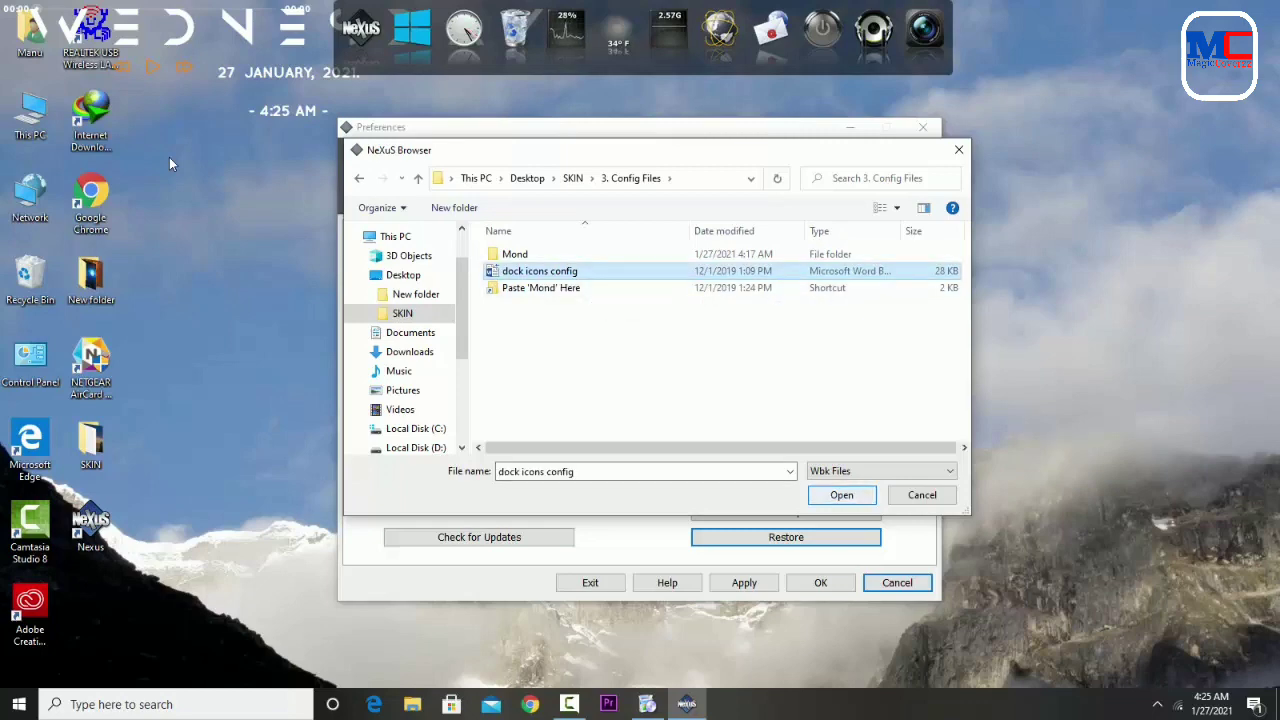
{"action": "key", "text": "Return"}
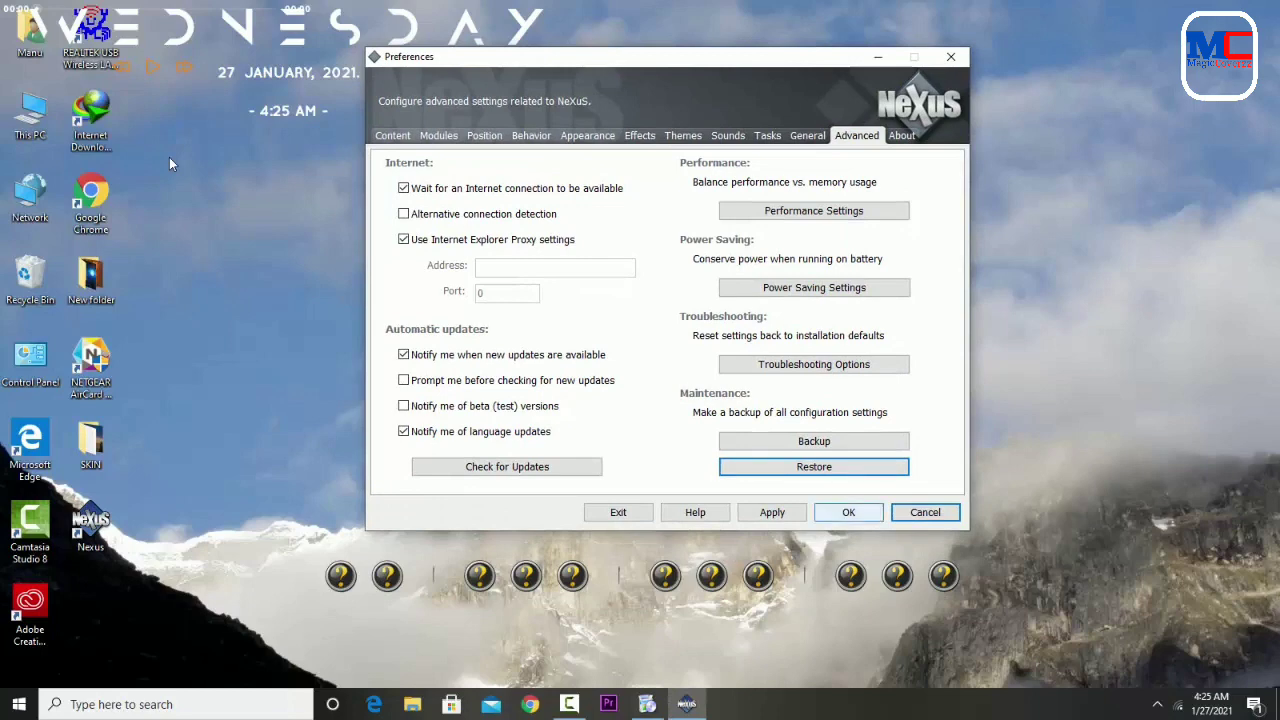
{"action": "key", "text": "Return"}
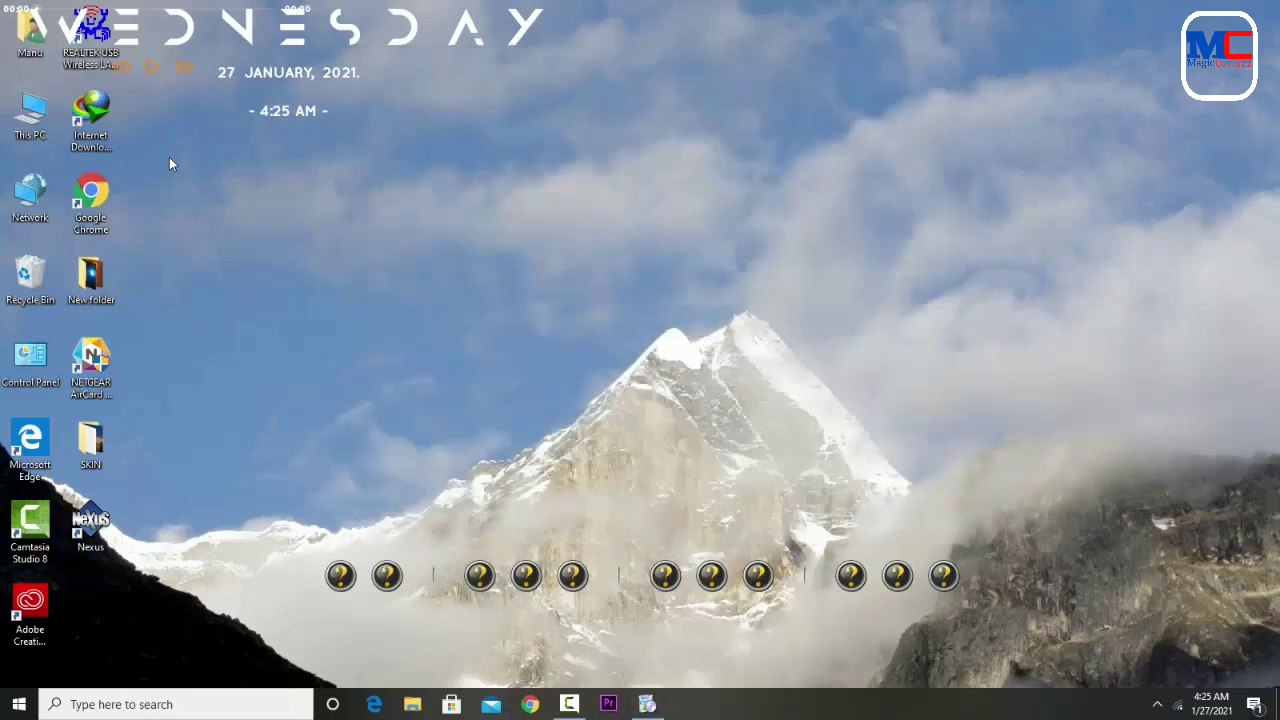
Step: Set the WP image in the SKIN folder as the desktop background and close the folder window
{"action": "key", "text": "alt+Tab"}
{"action": "key", "text": "shift+F10"}
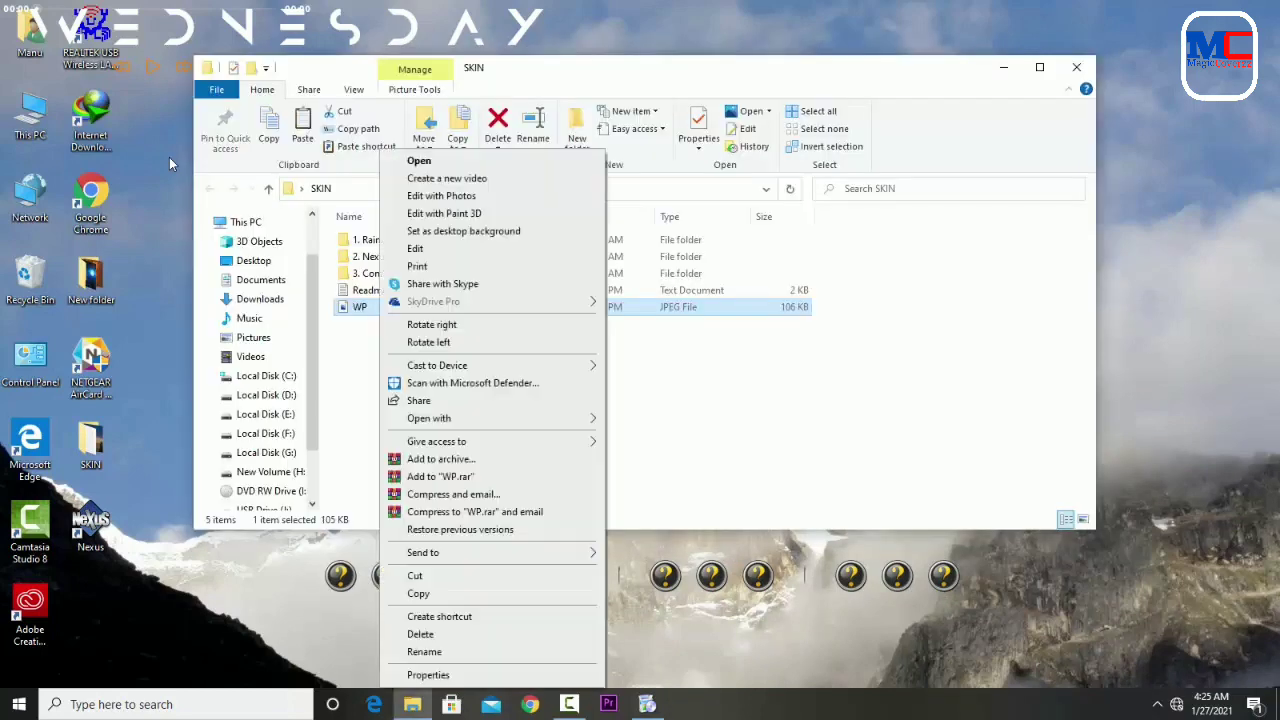
{"action": "key", "text": "b"}
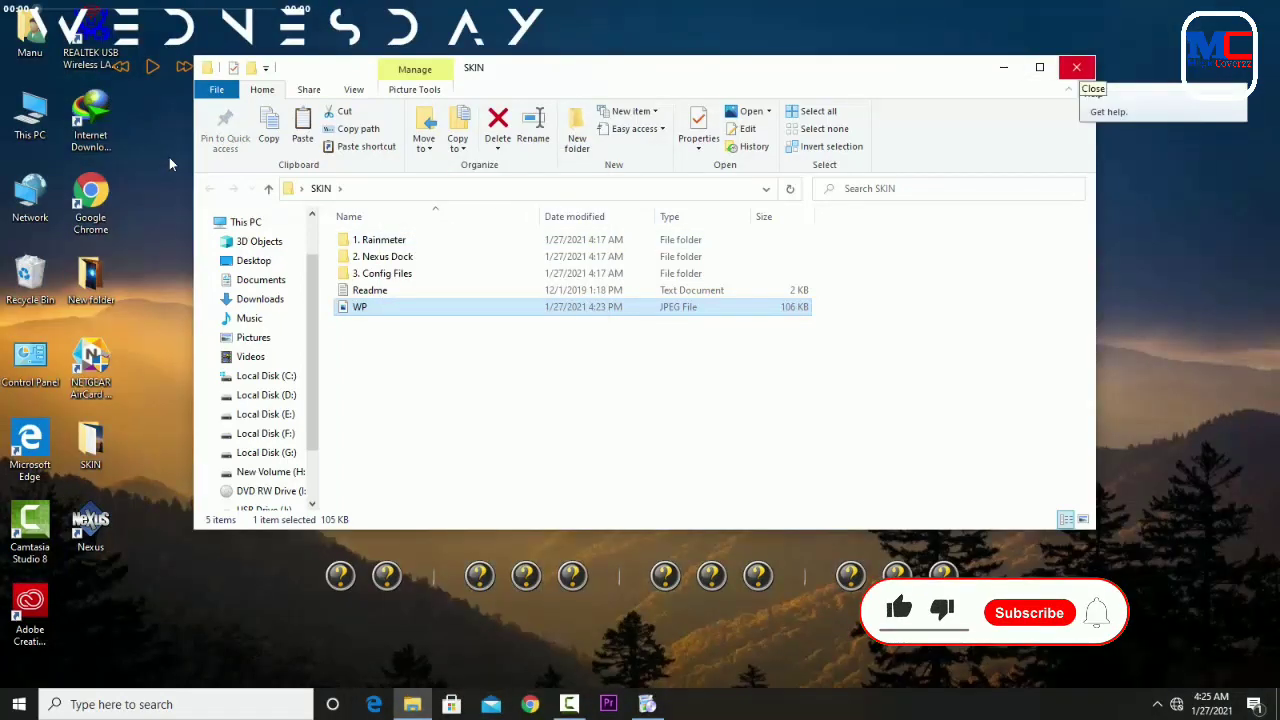
{"action": "key", "text": "alt+F4"}
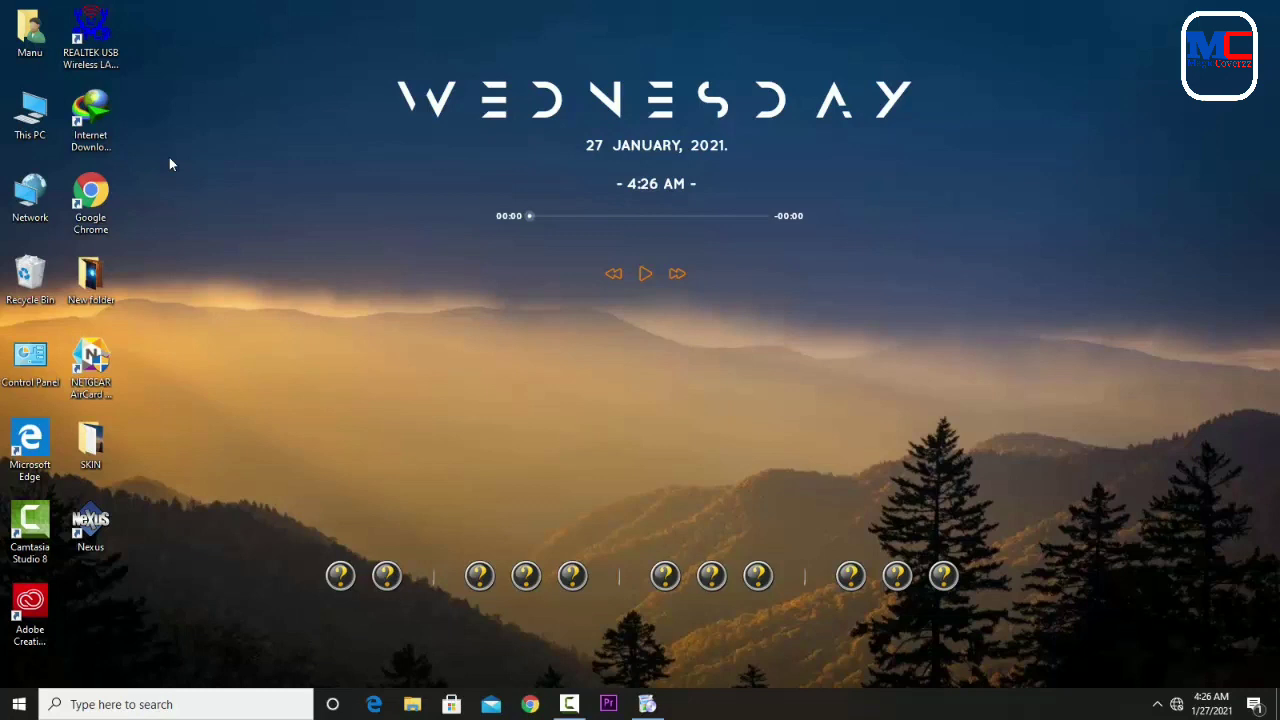
Step: Turn on automatic hiding of the taskbar in desktop mode and close the Settings window
{"action": "key", "text": "shift+F10"}
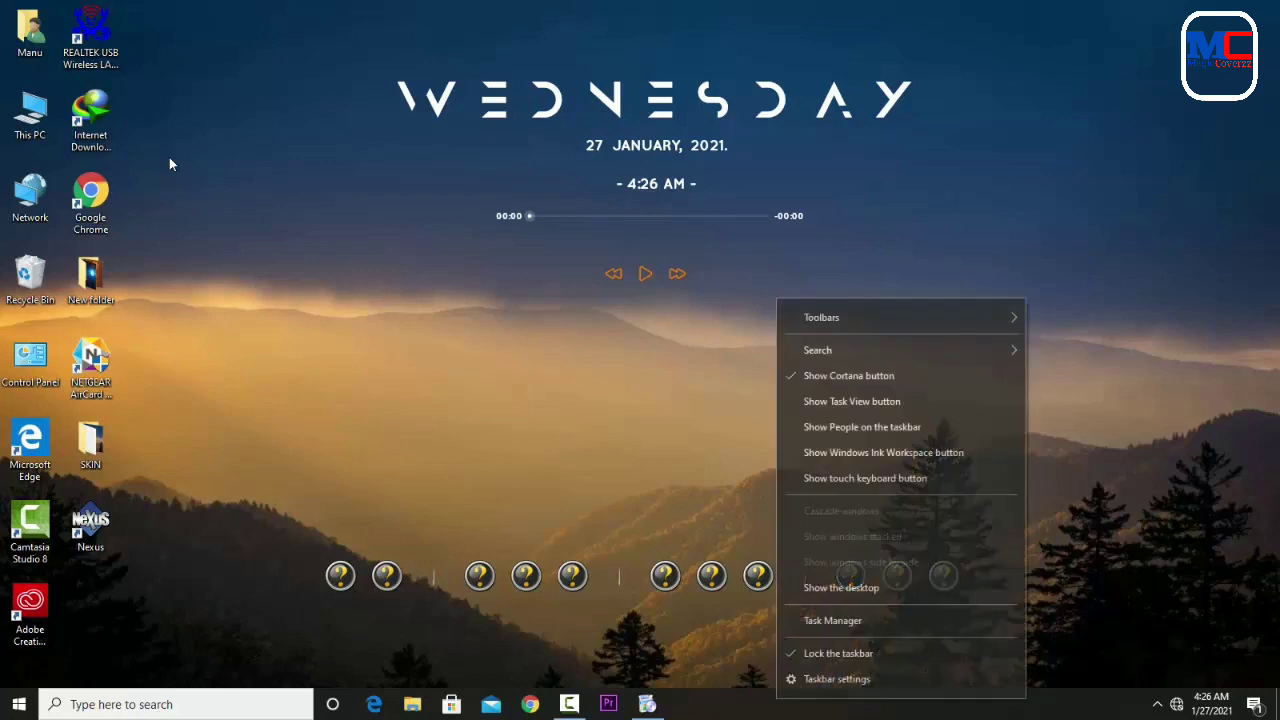
{"action": "key", "text": "Up"}
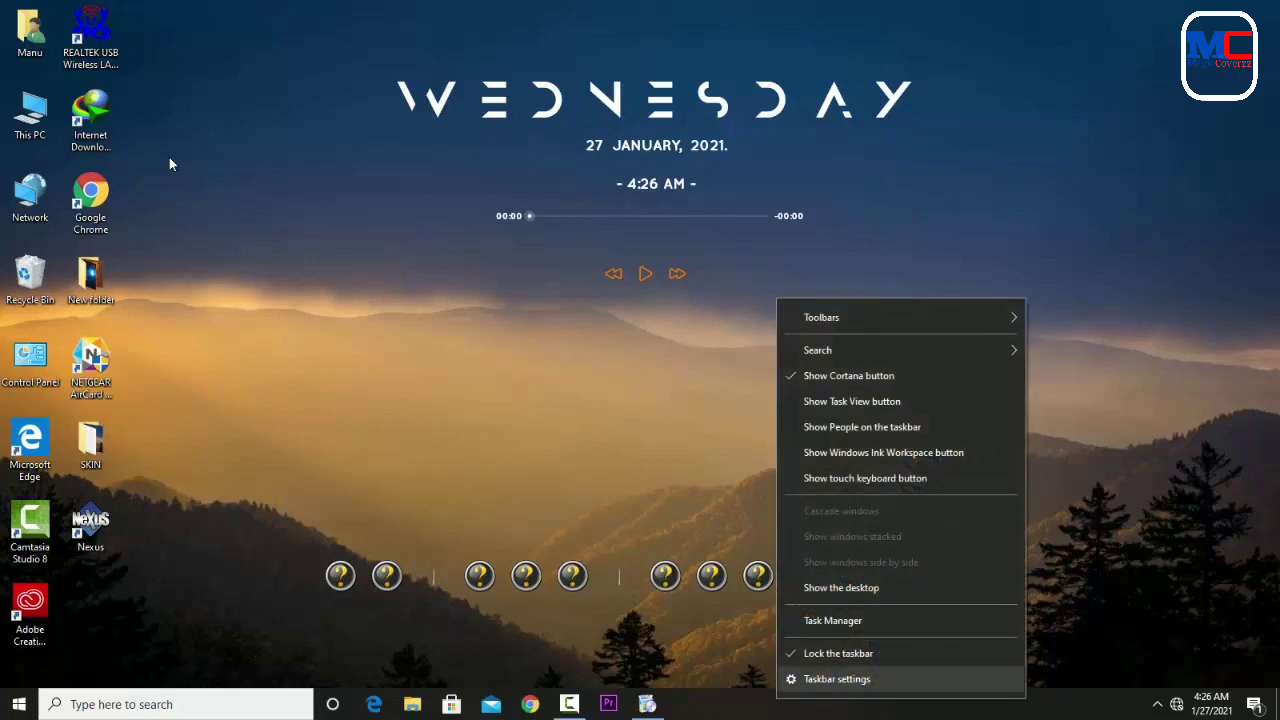
{"action": "key", "text": "Return"}
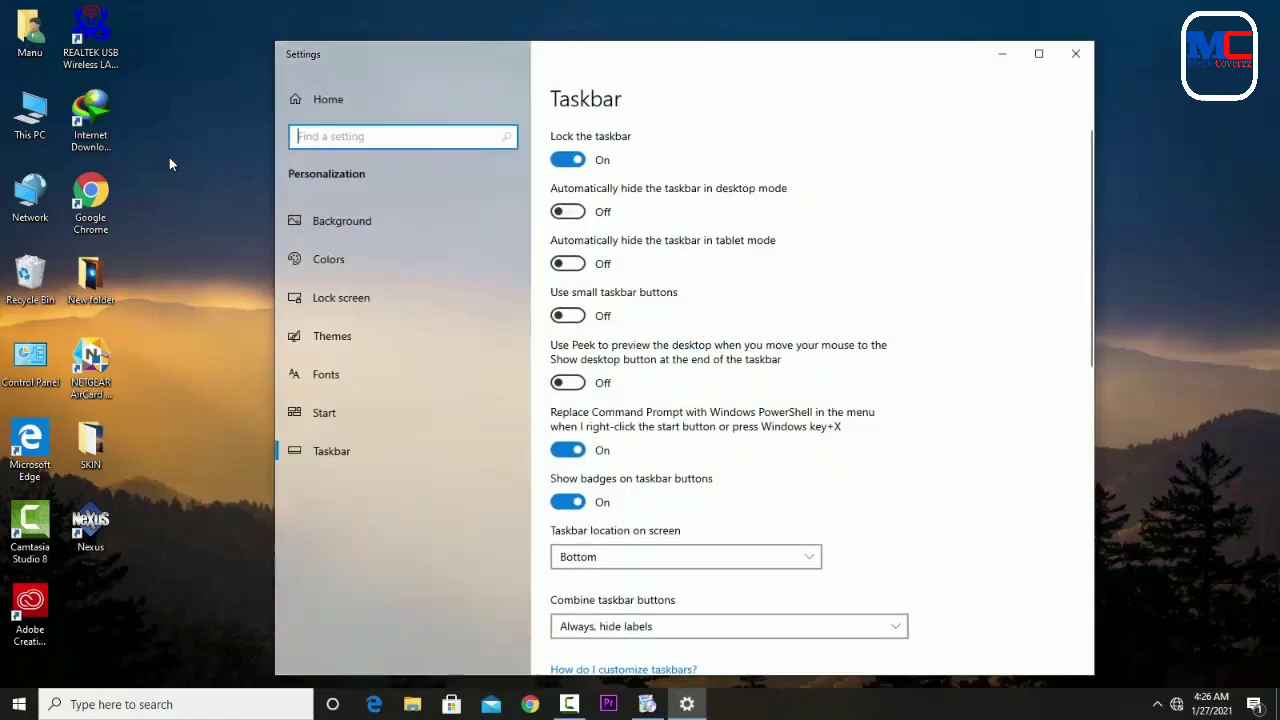
{"action": "left_click", "coordinate": [567, 211]}
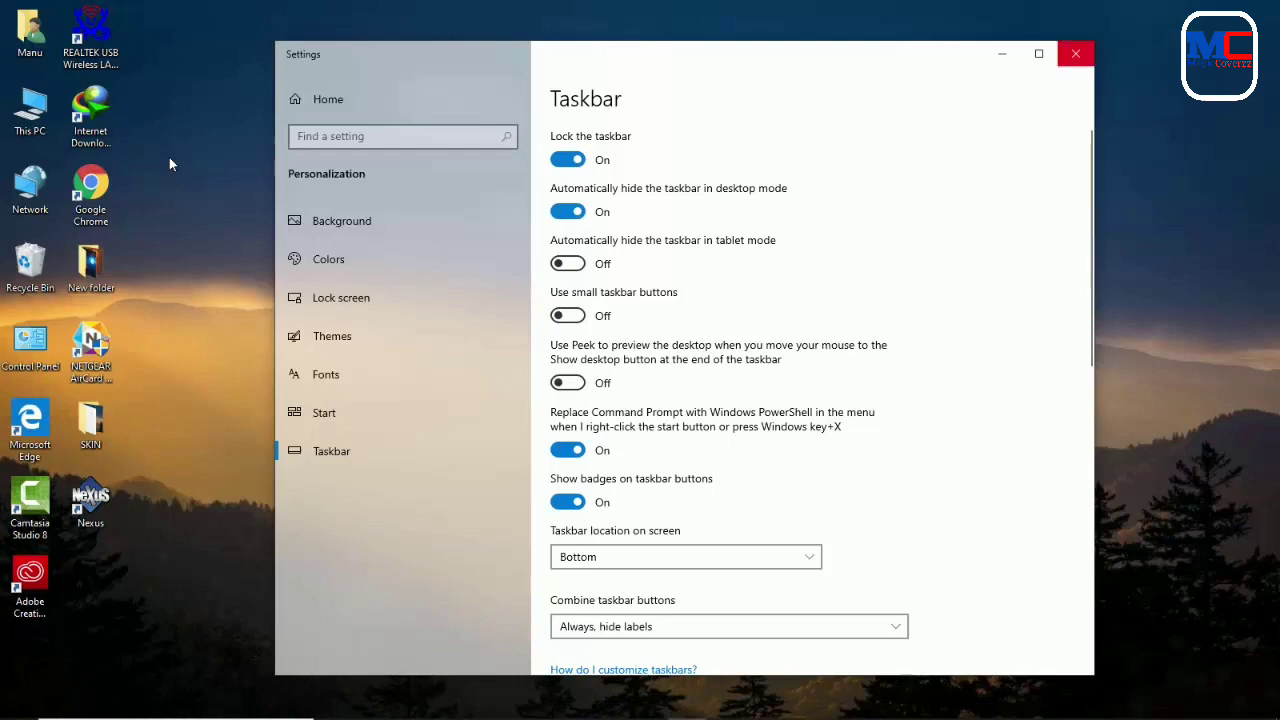
{"action": "left_click", "coordinate": [1075, 53]}
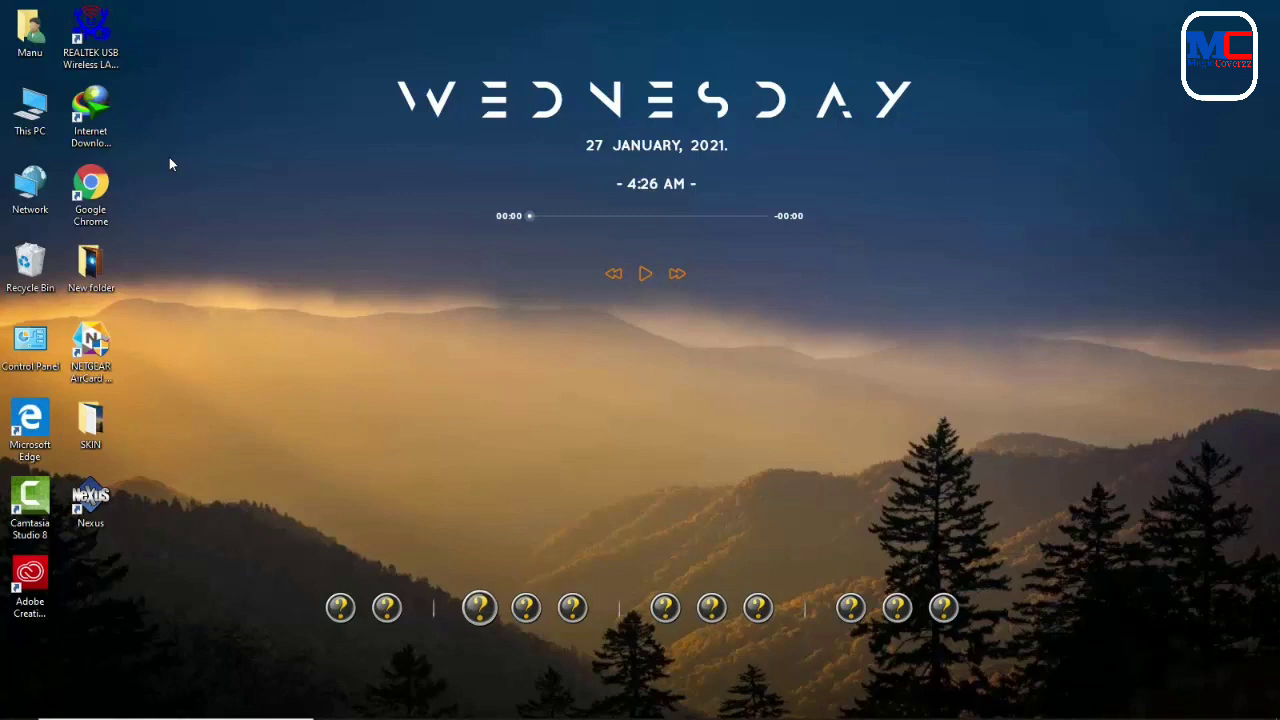
Step: Replace the first question-mark placeholder of the dock's second group with a This PC shortcut at the end of the first group
{"action": "right_click", "coordinate": [479, 607]}
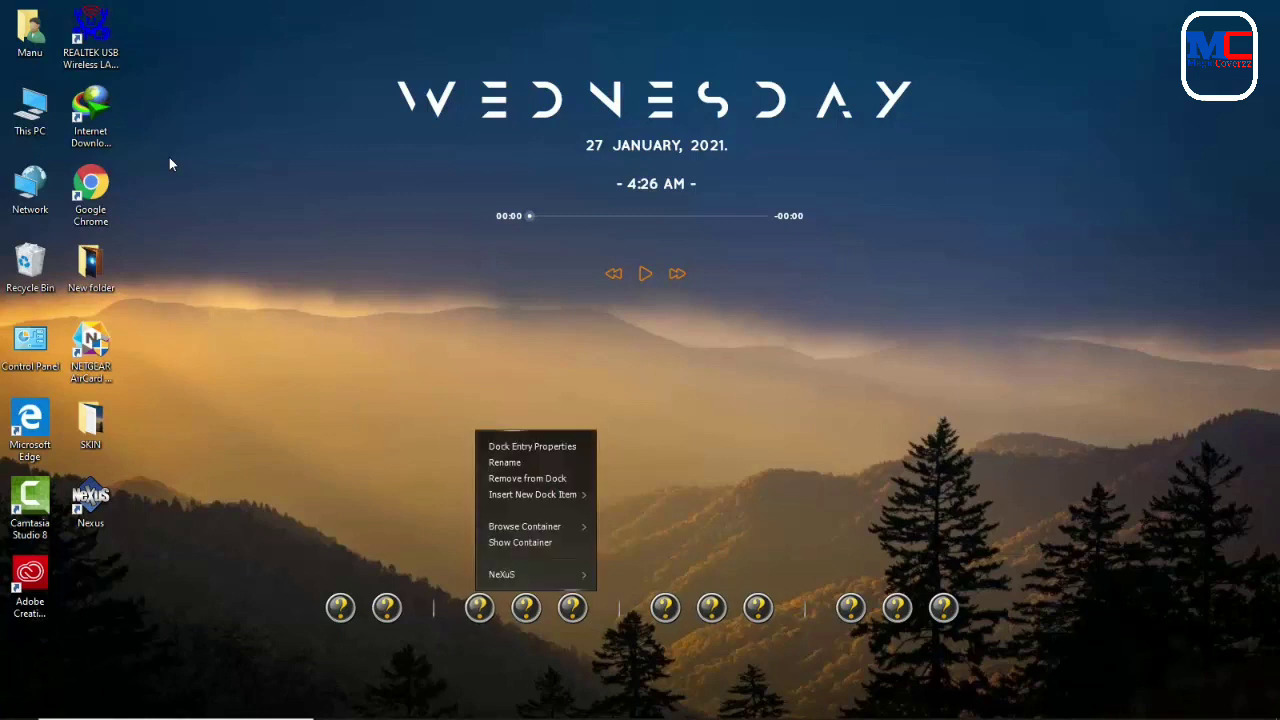
{"action": "key", "text": "Up"}
{"action": "key", "text": "Up"}
{"action": "key", "text": "Return"}
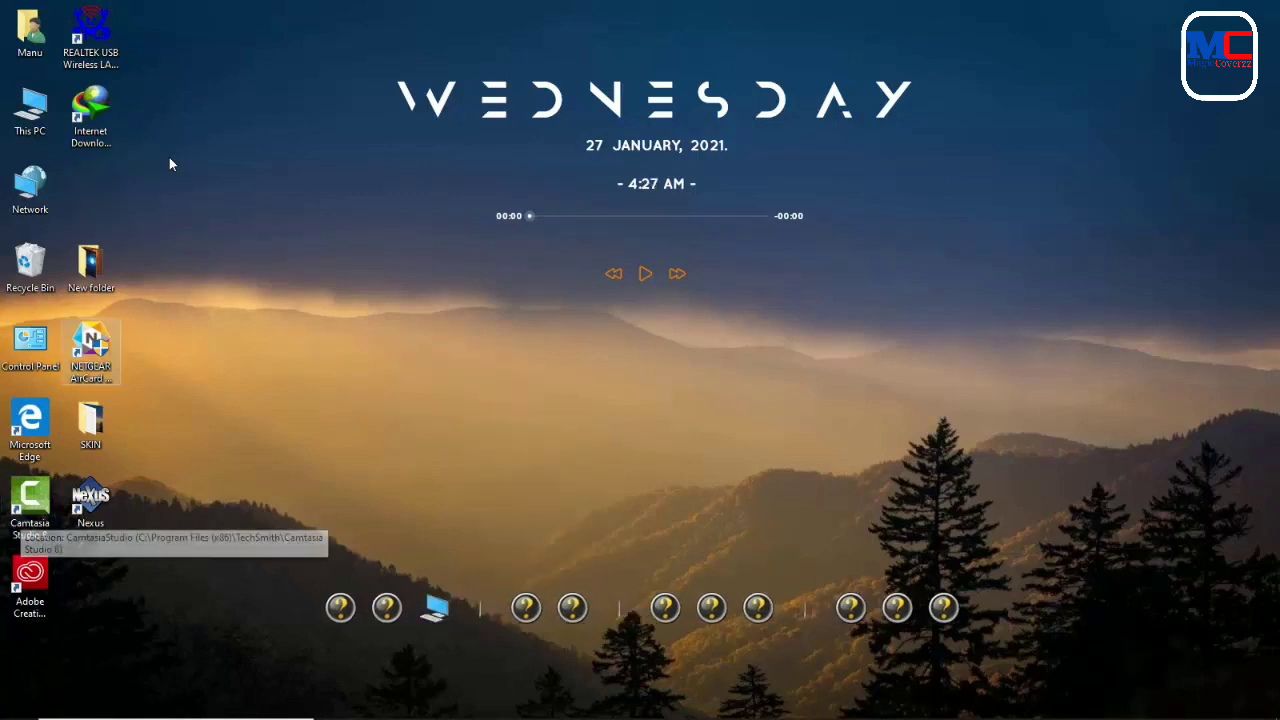
Step: Add the Camtasia Studio 8 shortcut to the dock's second group and remove the placeholder in front of it
{"action": "key", "text": "Down"}
{"action": "key", "text": "Down"}
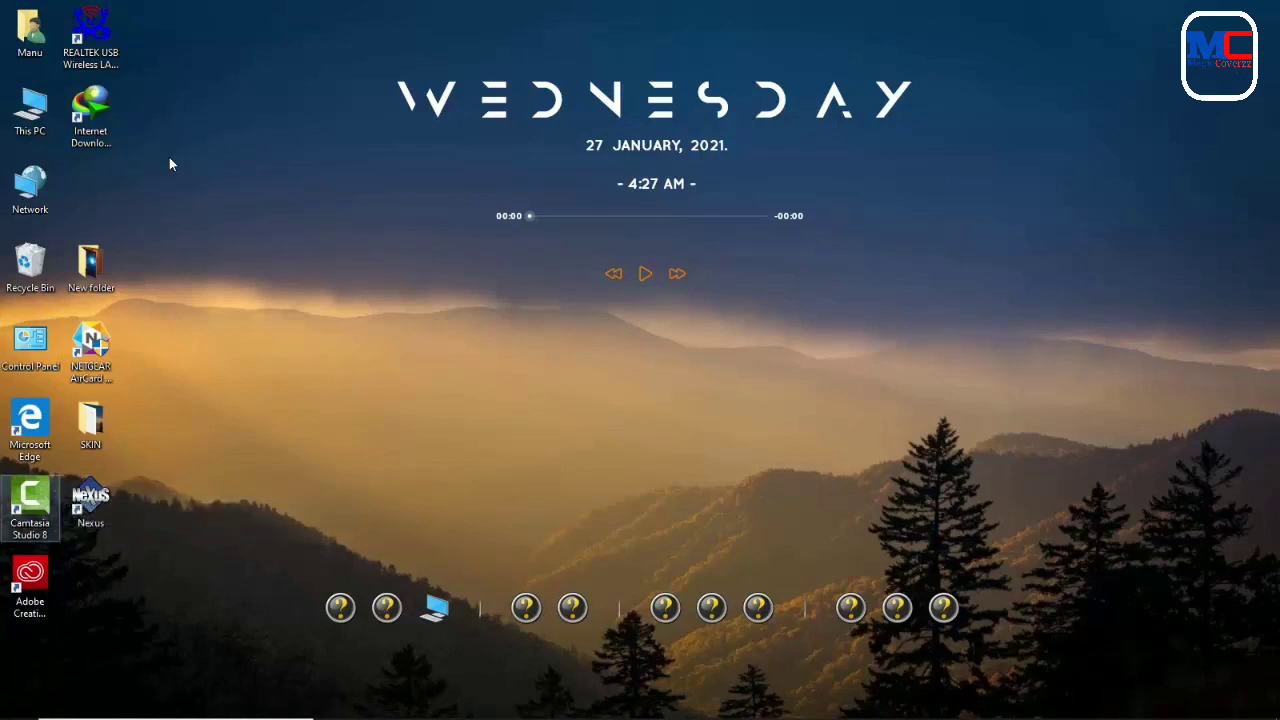
{"action": "left_click_drag", "start_coordinate": [30, 505], "coordinate": [571, 600]}
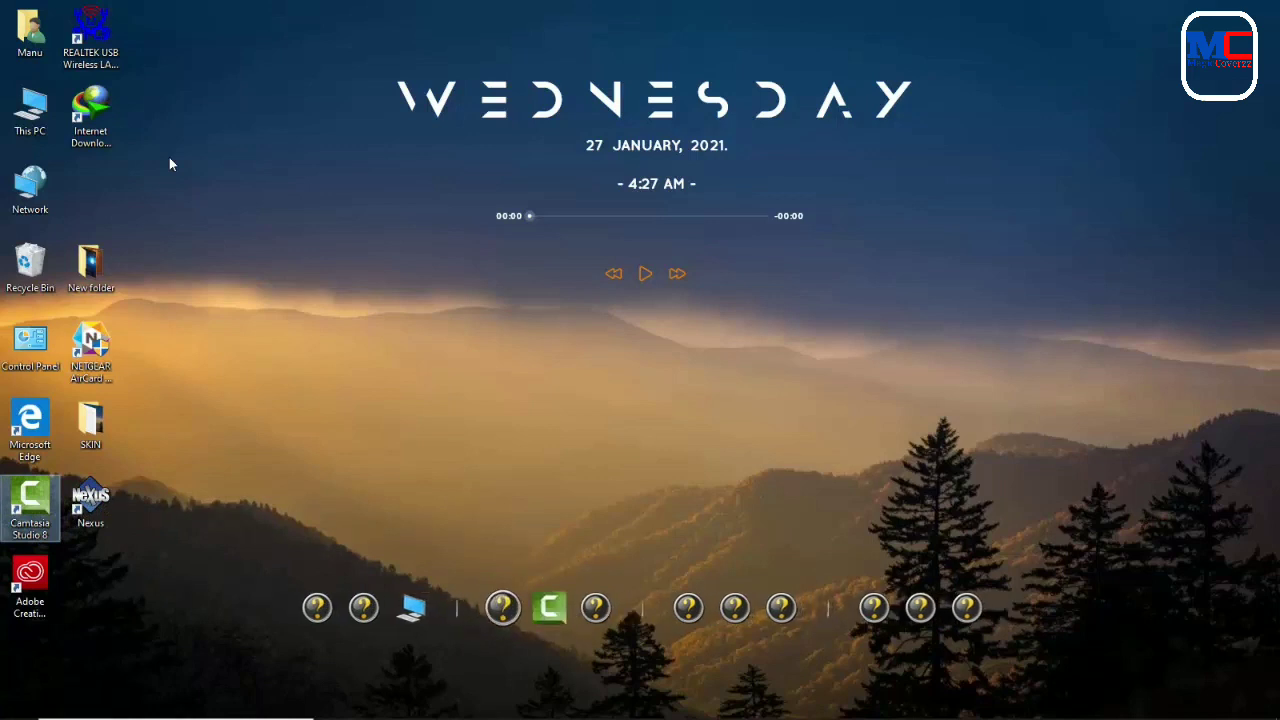
{"action": "right_click", "coordinate": [503, 596]}
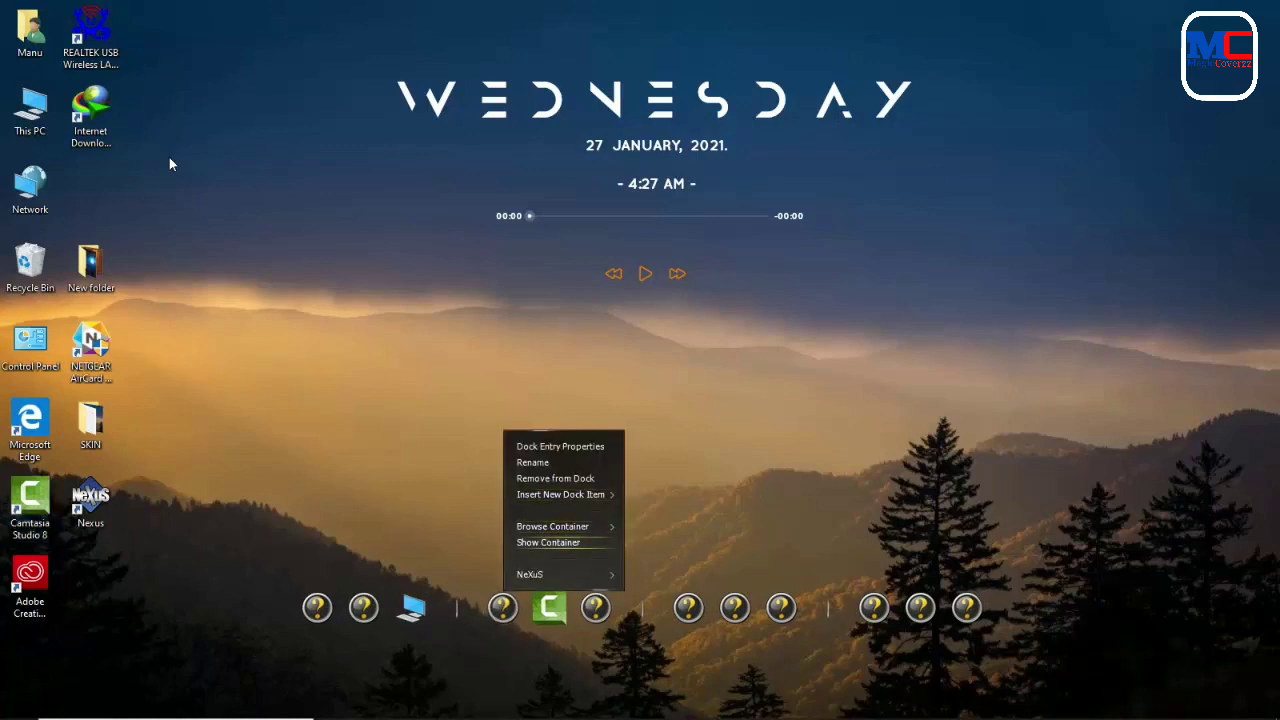
{"action": "left_click", "coordinate": [555, 478]}
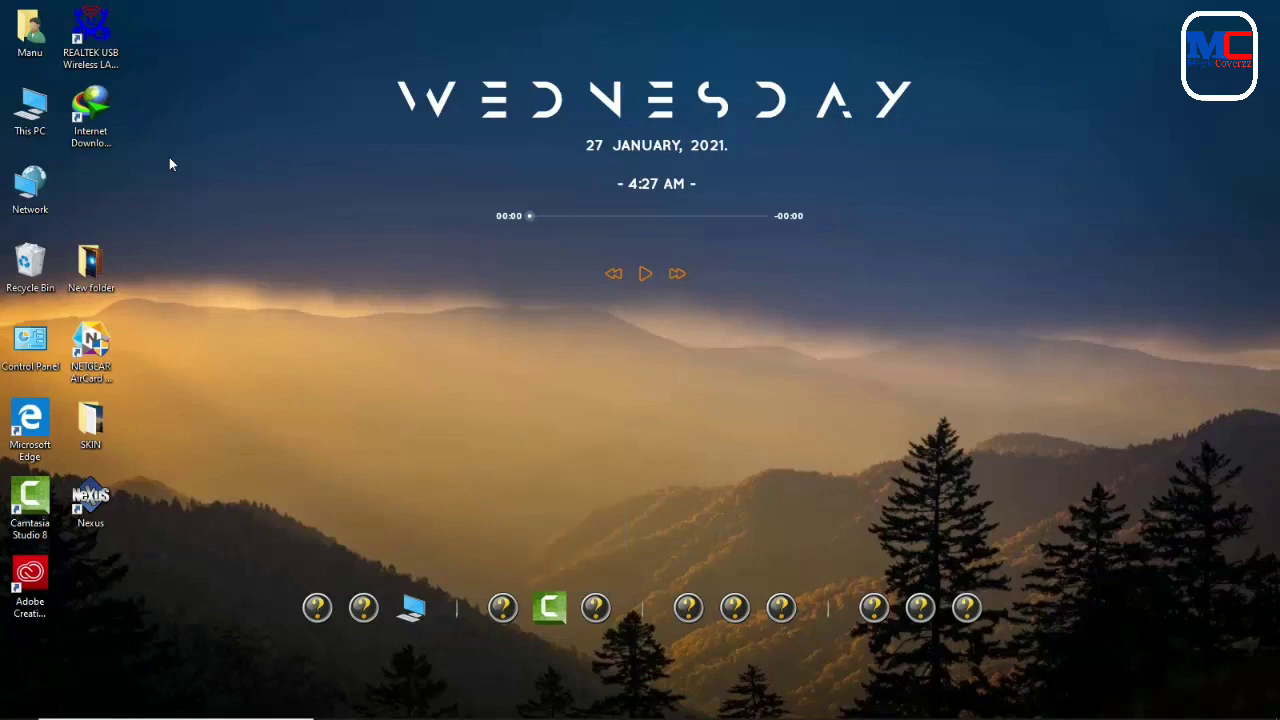
Step: Hide all desktop icons by turning off Show desktop icons
{"action": "right_click", "coordinate": [324, 358]}
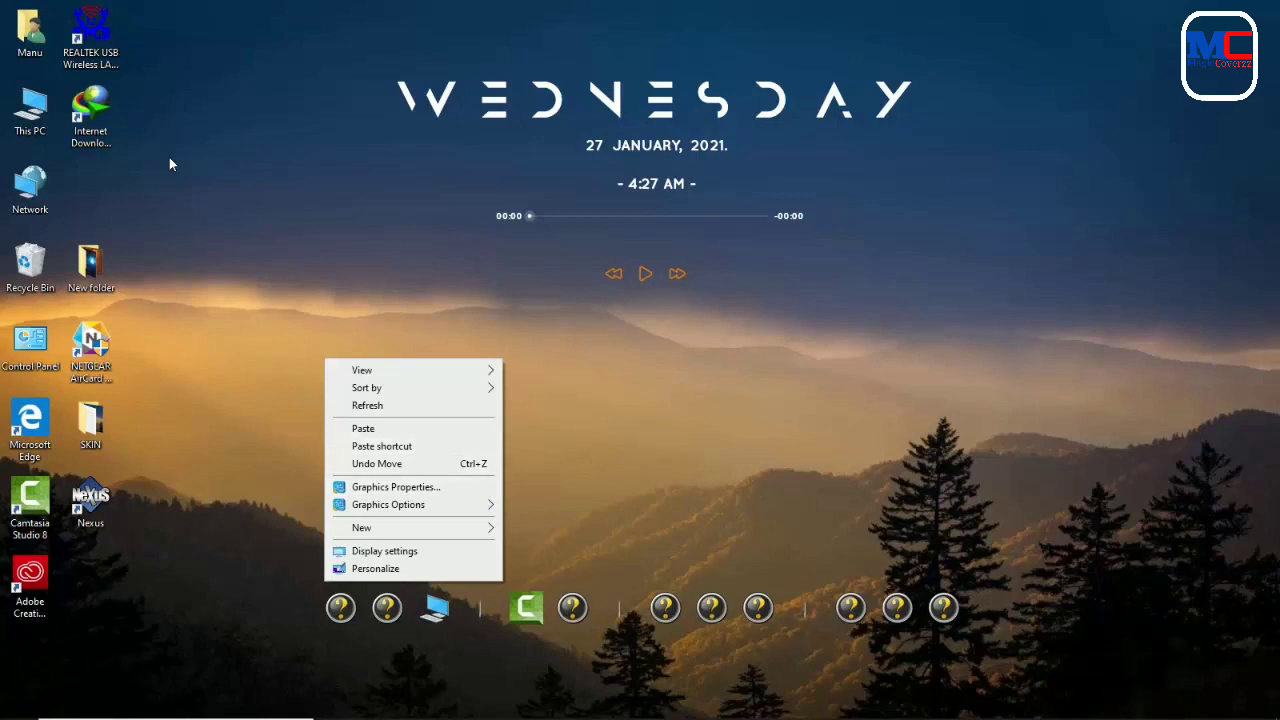
{"action": "mouse_move", "coordinate": [413, 370]}
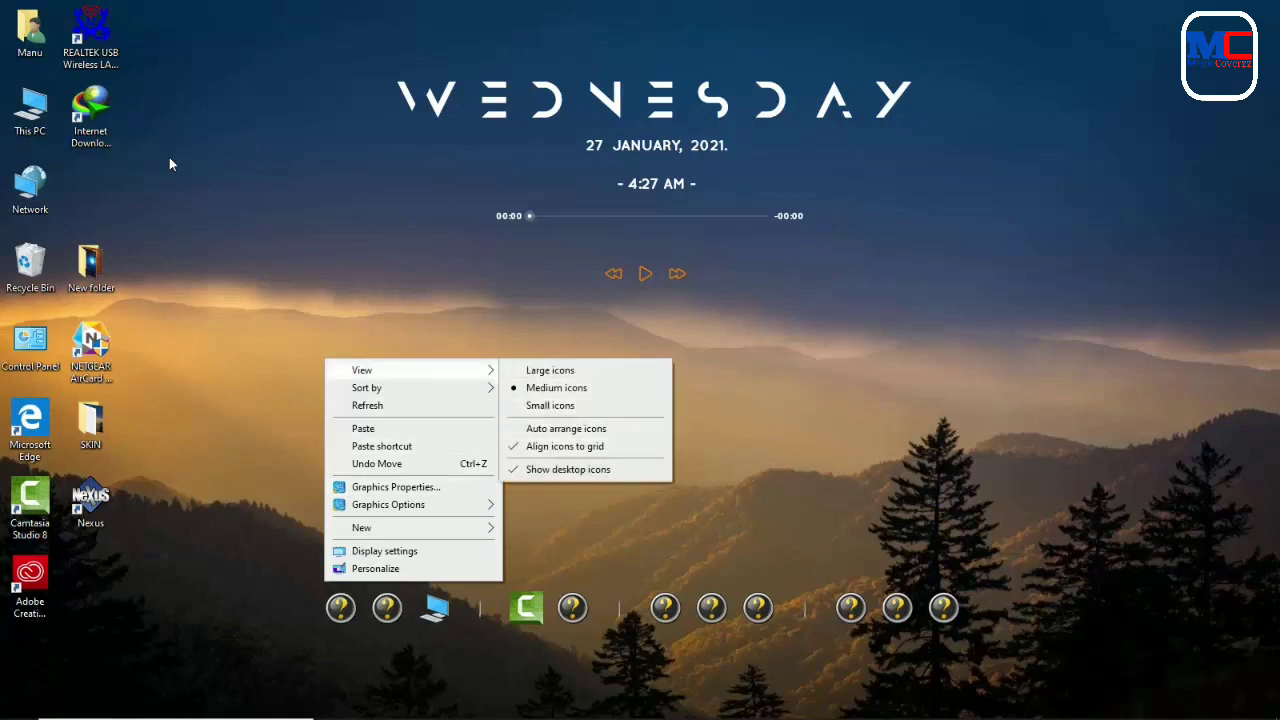
{"action": "left_click", "coordinate": [568, 469]}
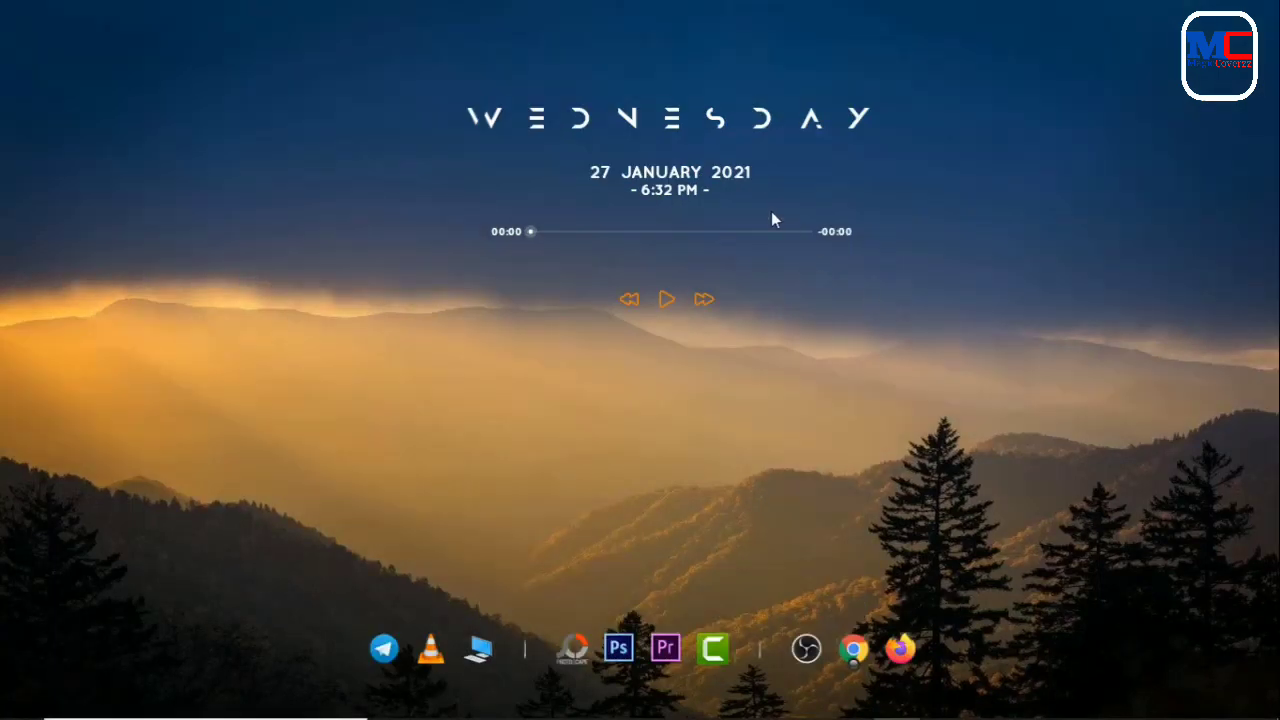
Step: Check the Disable dragging option for Rainmeter's skins, starting from the Mond clock on the desktop
{"action": "right_click", "coordinate": [688, 170]}
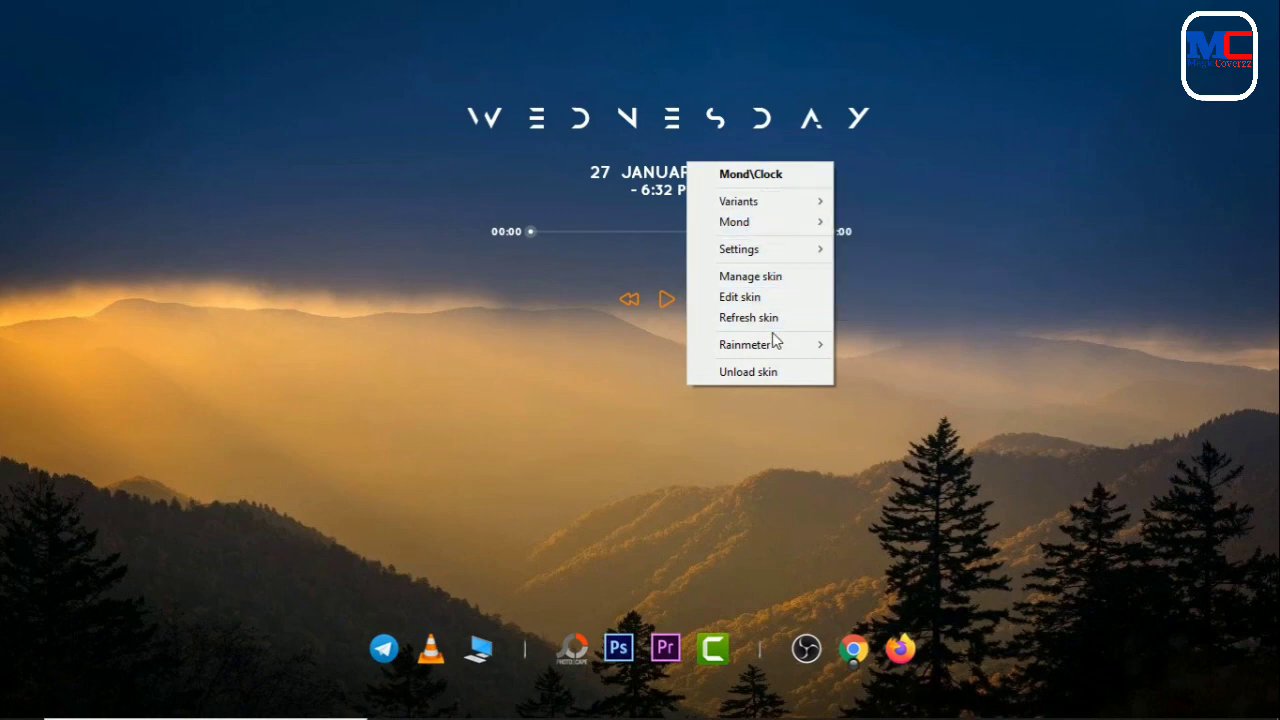
{"action": "mouse_move", "coordinate": [771, 343]}
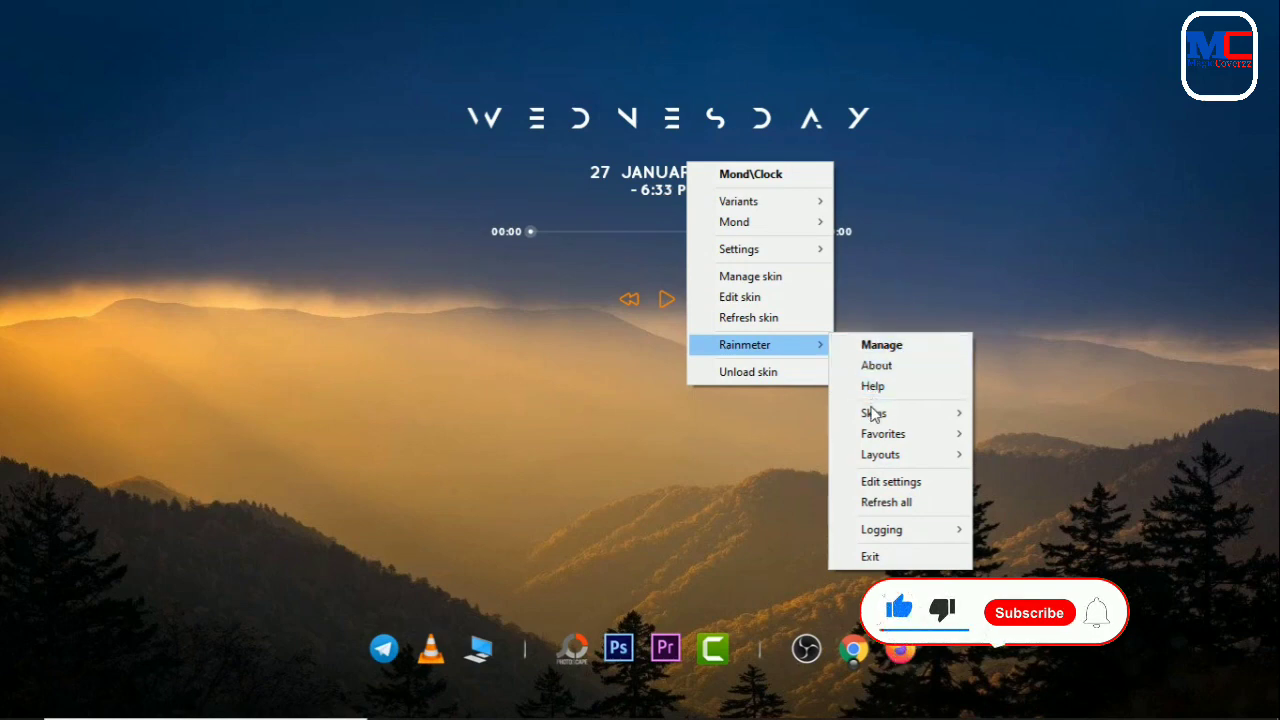
{"action": "mouse_move", "coordinate": [875, 414]}
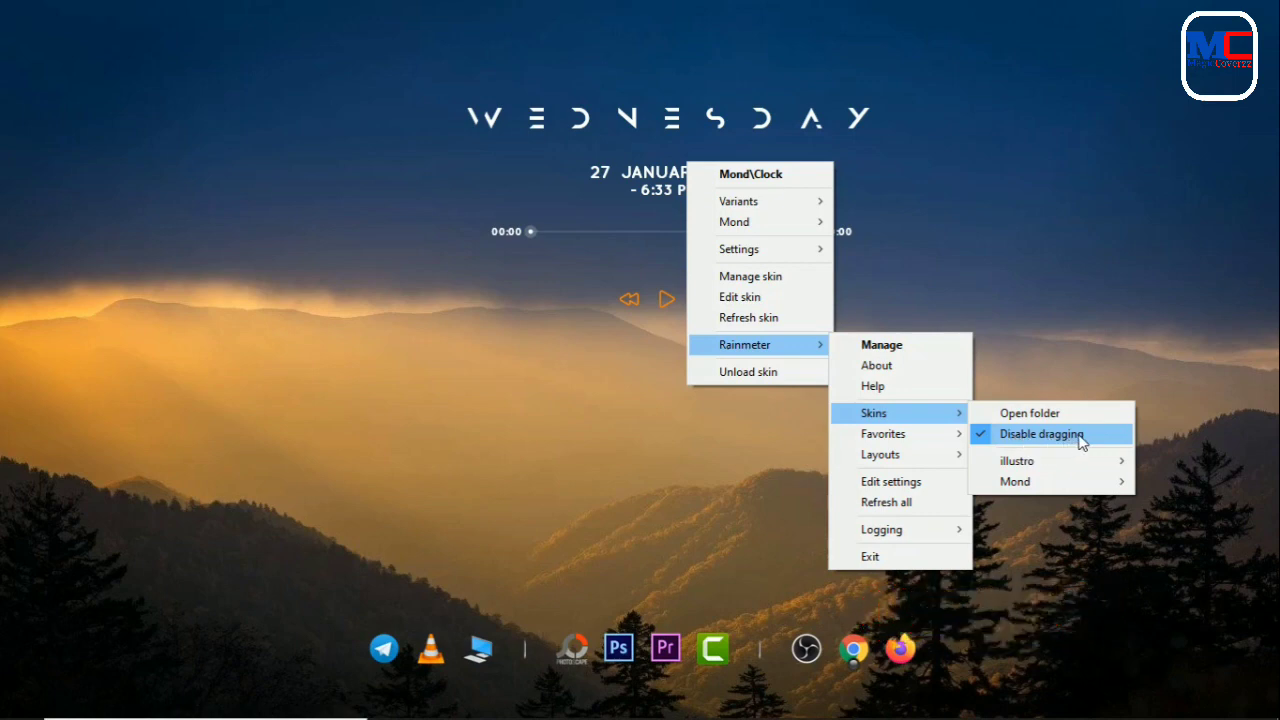
{"action": "left_click", "coordinate": [1113, 319]}
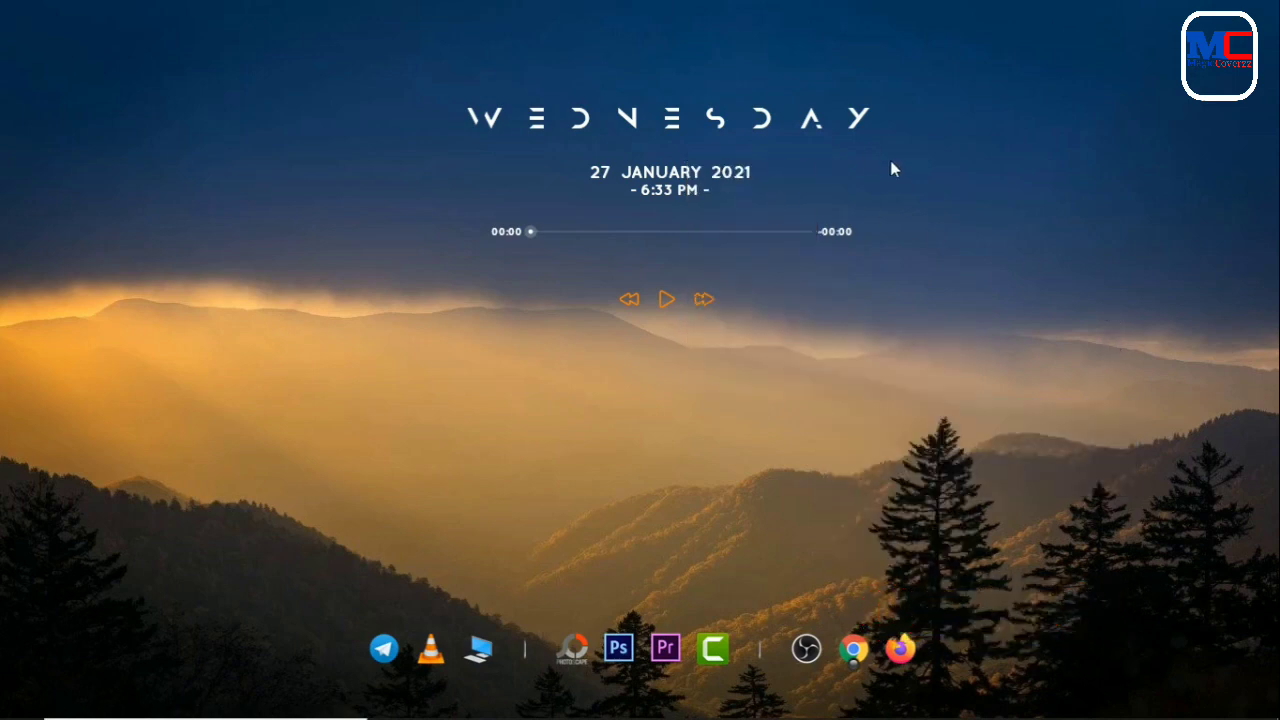